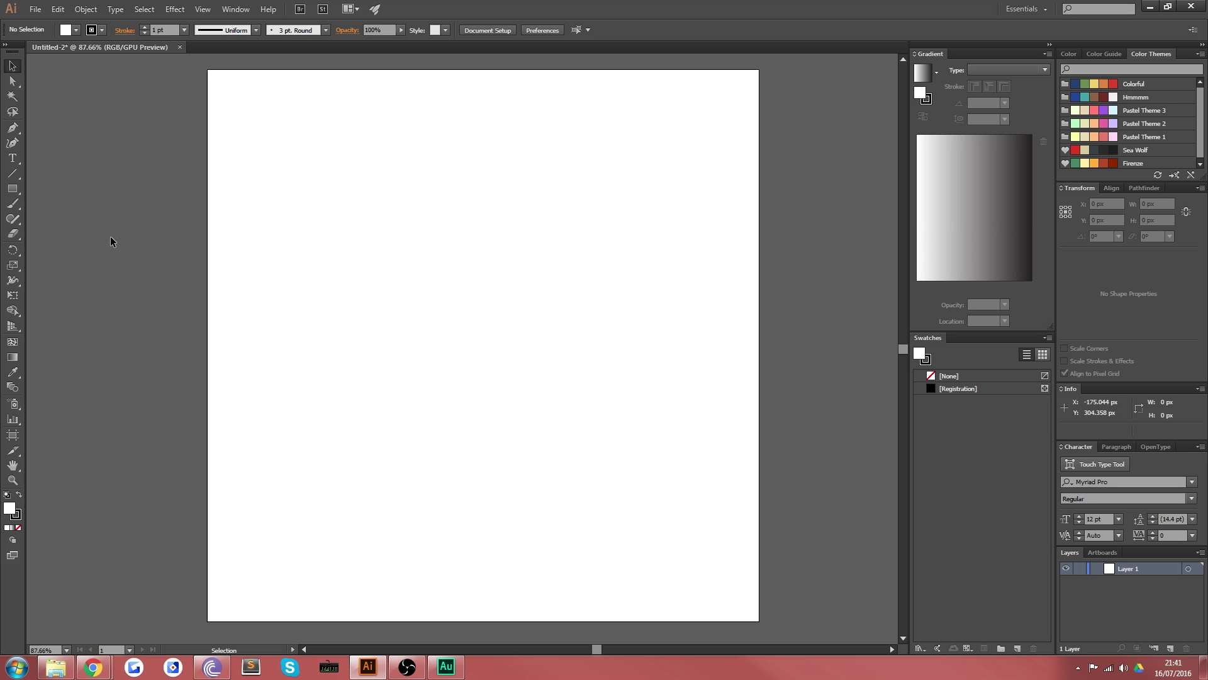
- Switch to the Line Segment tool in the toolbar
left_click(12, 174)
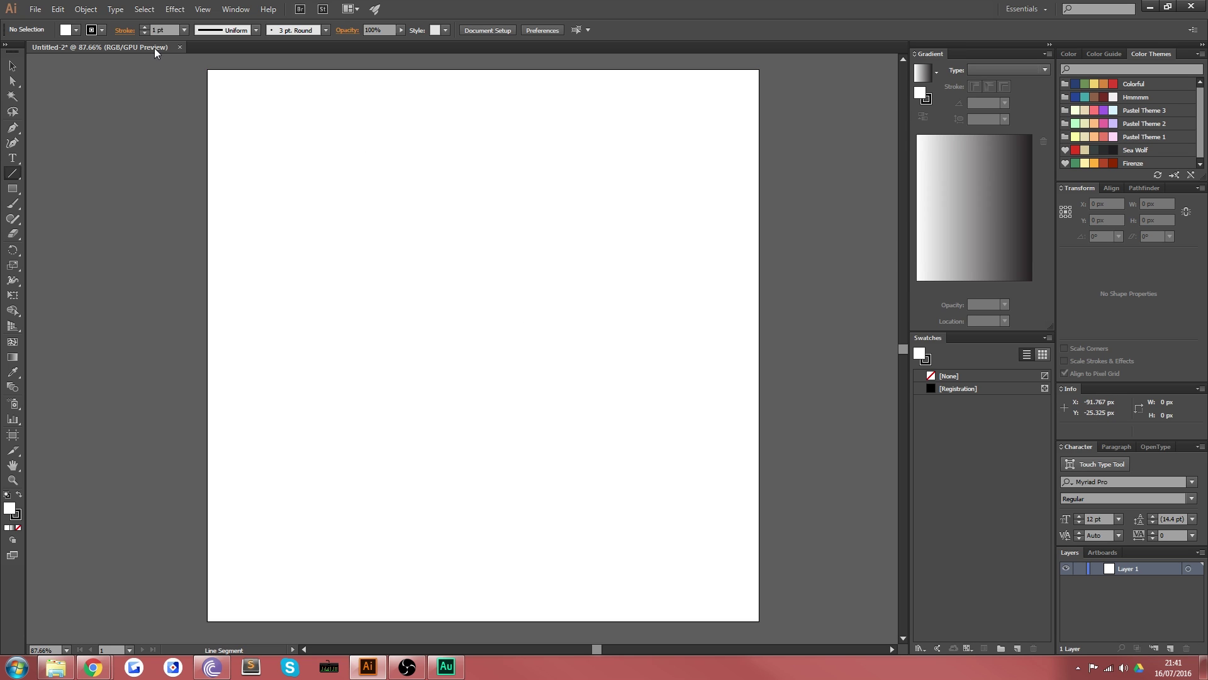
- Set the stroke weight to 0.2 pt and draw a vertical line near the artboard centre
left_click(144, 33)
type("0.2")
key("Return")
left_click_drag(506, 373, 522, 325)
key("slash")
key("v")
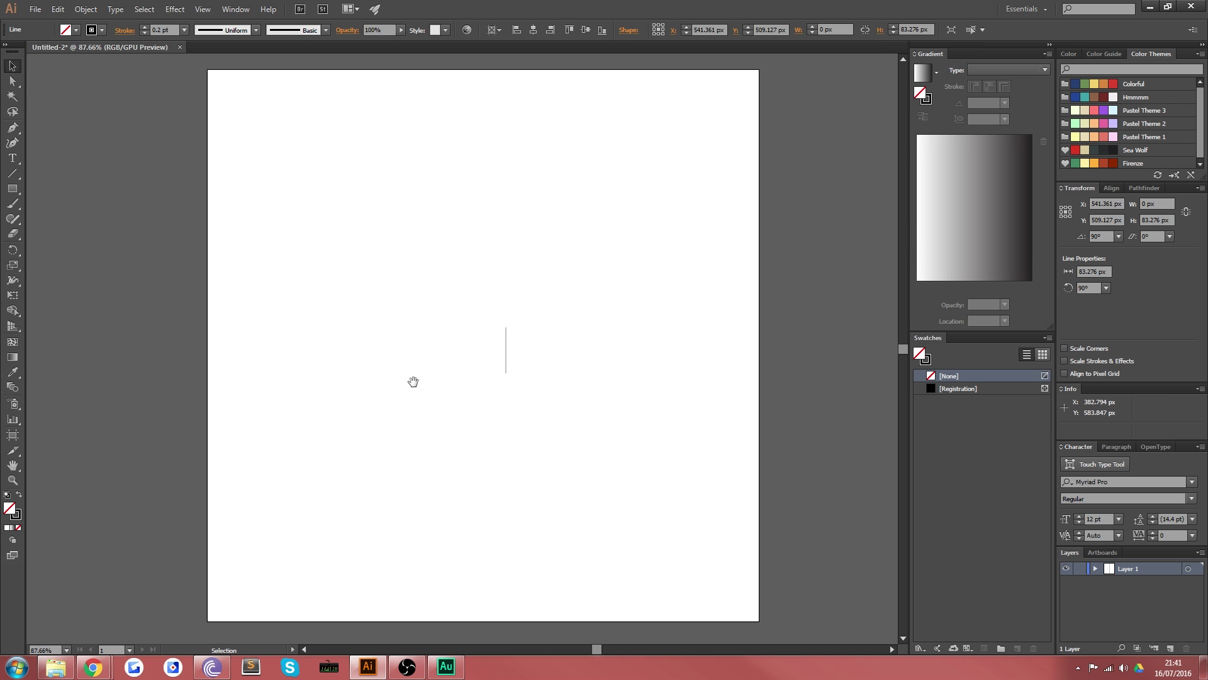
- Zoom in to 150% on the vertical line and select it
left_click_drag(413, 381, 424, 365)
left_click(445, 421)
key("z")
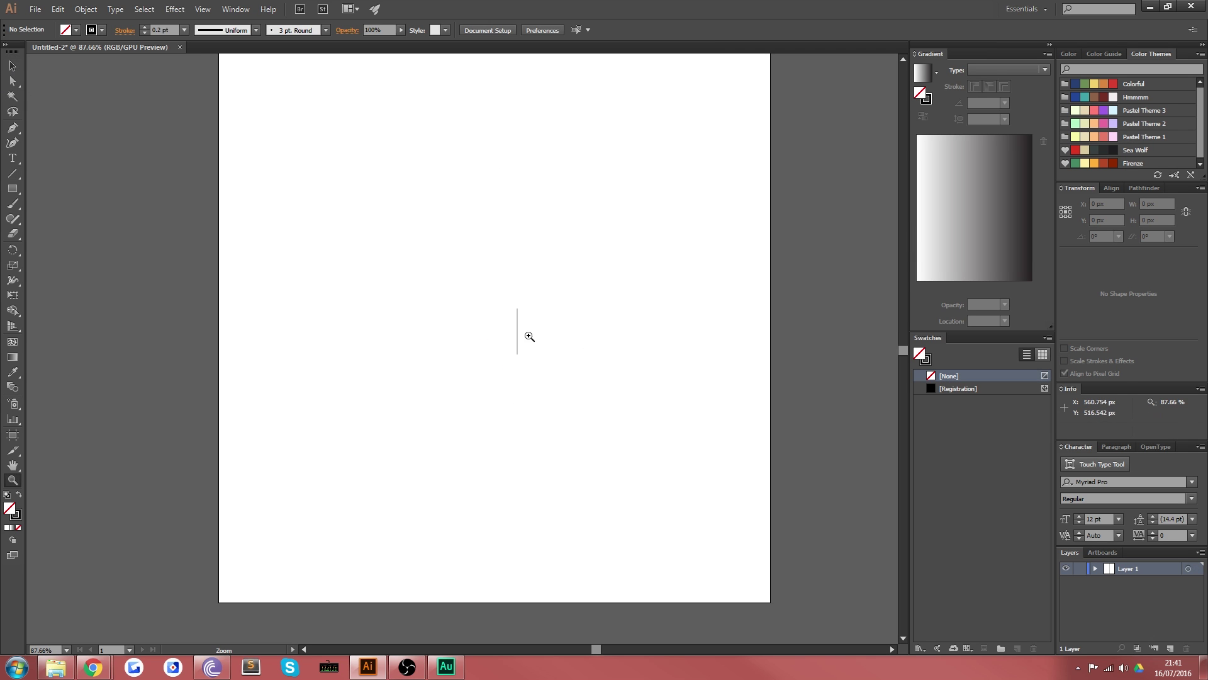
left_click(523, 331)
left_click_drag(489, 221, 407, 340)
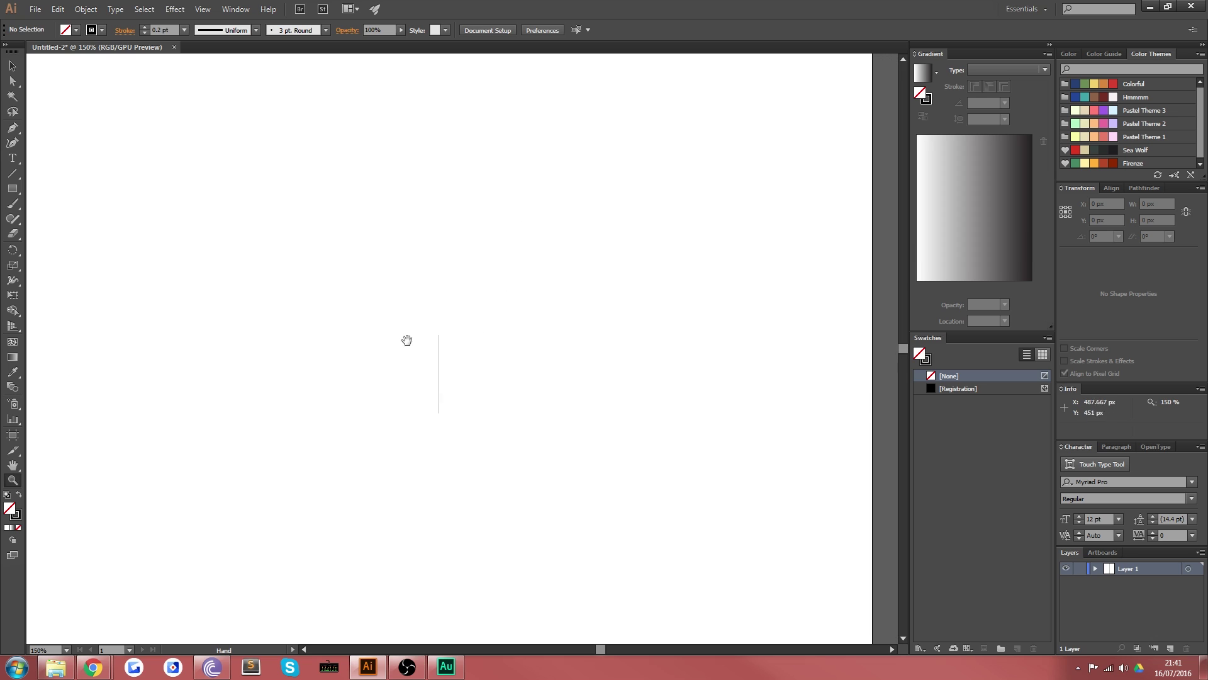
key("v")
left_click_drag(303, 297, 564, 477)
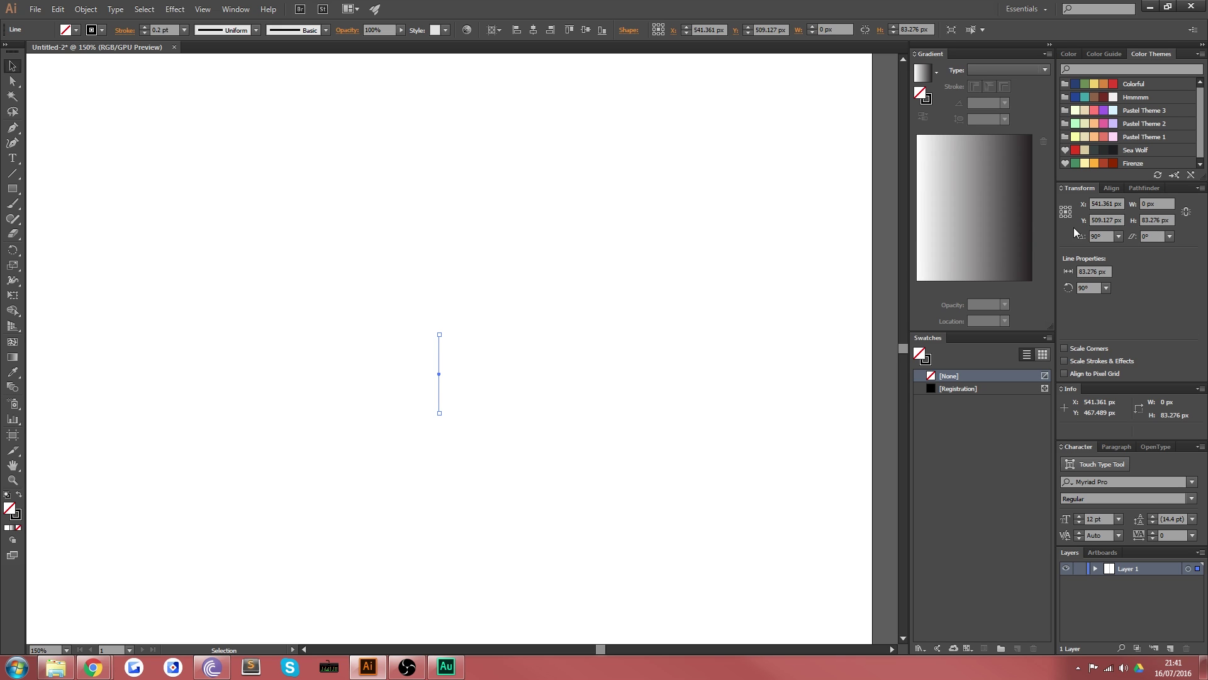
- Rotate the line to 30° in the Transform panel
left_click(1099, 232)
type("30")
key("Return")
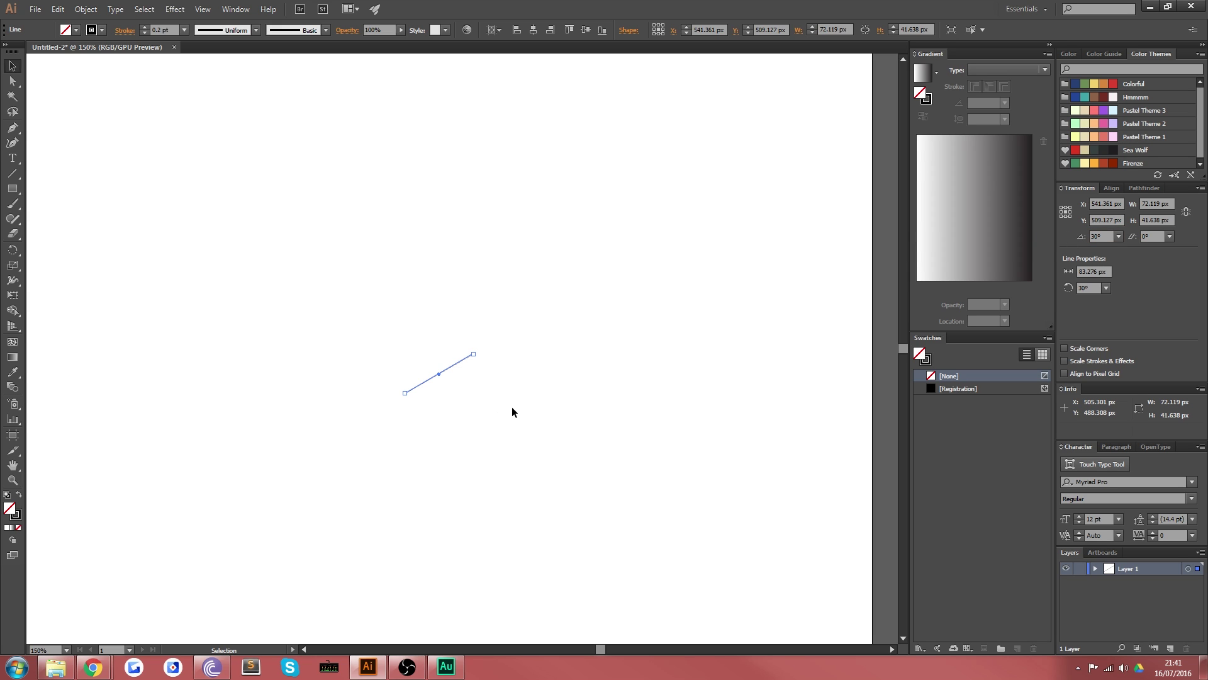
left_click(395, 424)
left_click_drag(585, 445, 346, 364)
- Paste a copy in place and rotate the copy to 150°
left_click(58, 9)
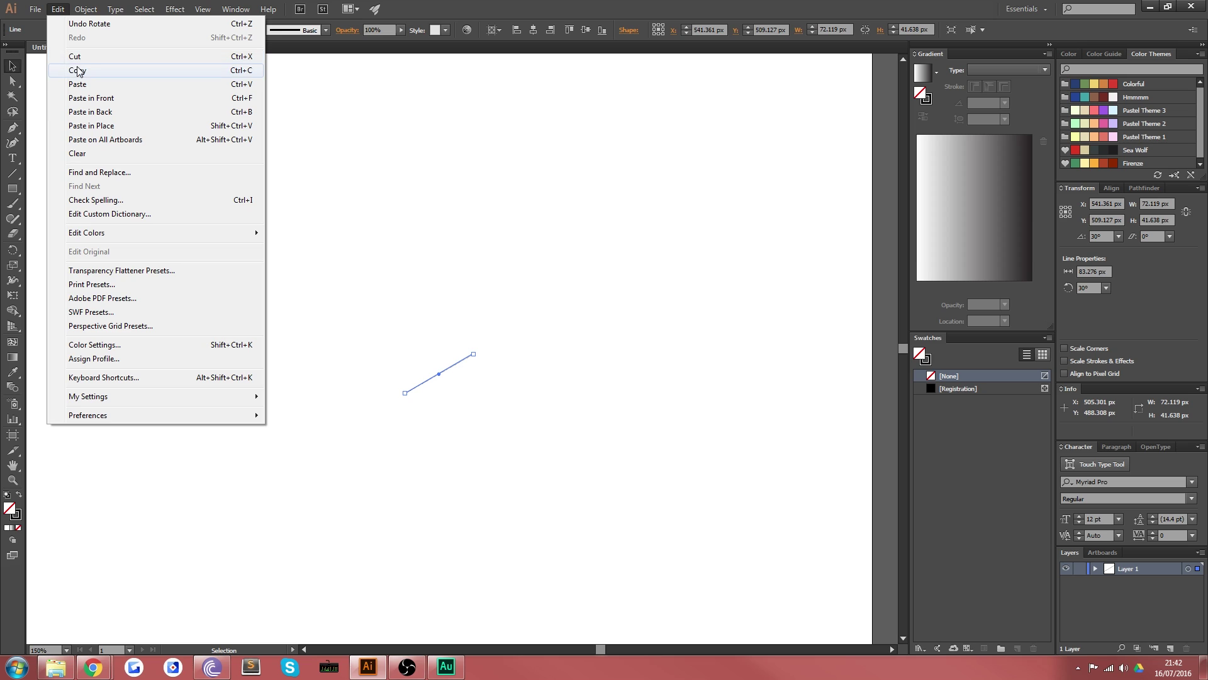
left_click(91, 126)
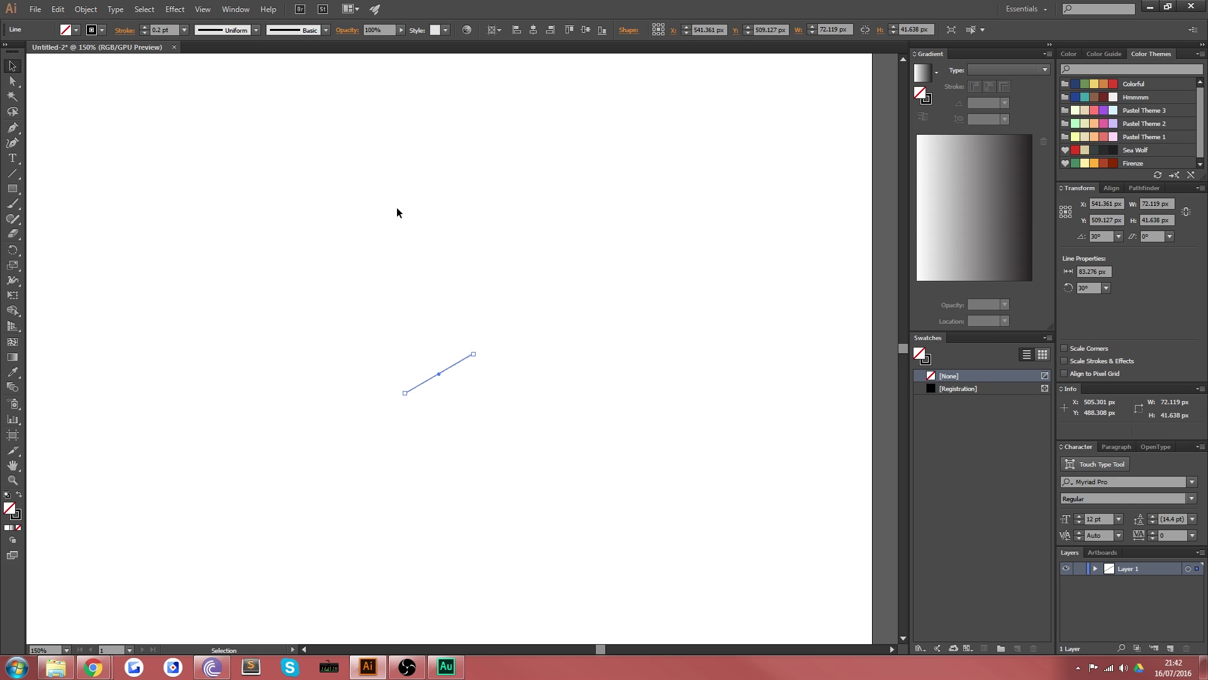
left_click(1103, 236)
type("150")
key("Return")
left_click(385, 456)
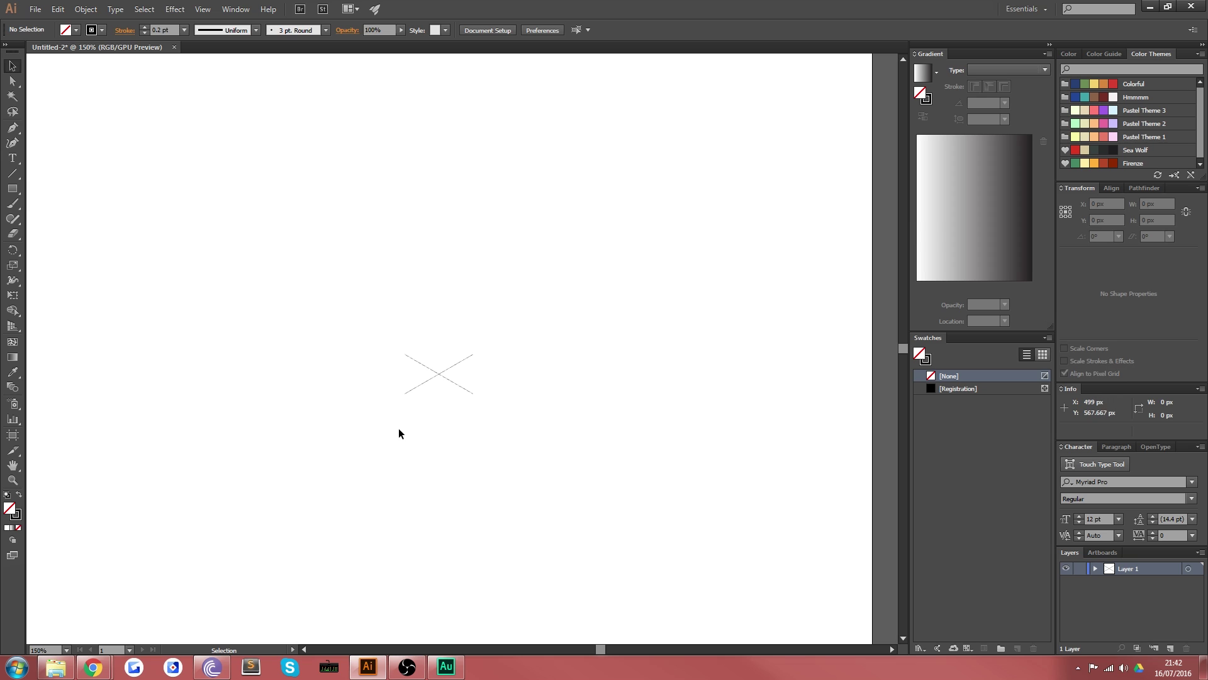
- Undo the copy's 150° rotation and reflect it across a vertical 90° axis instead
key("ctrl+z")
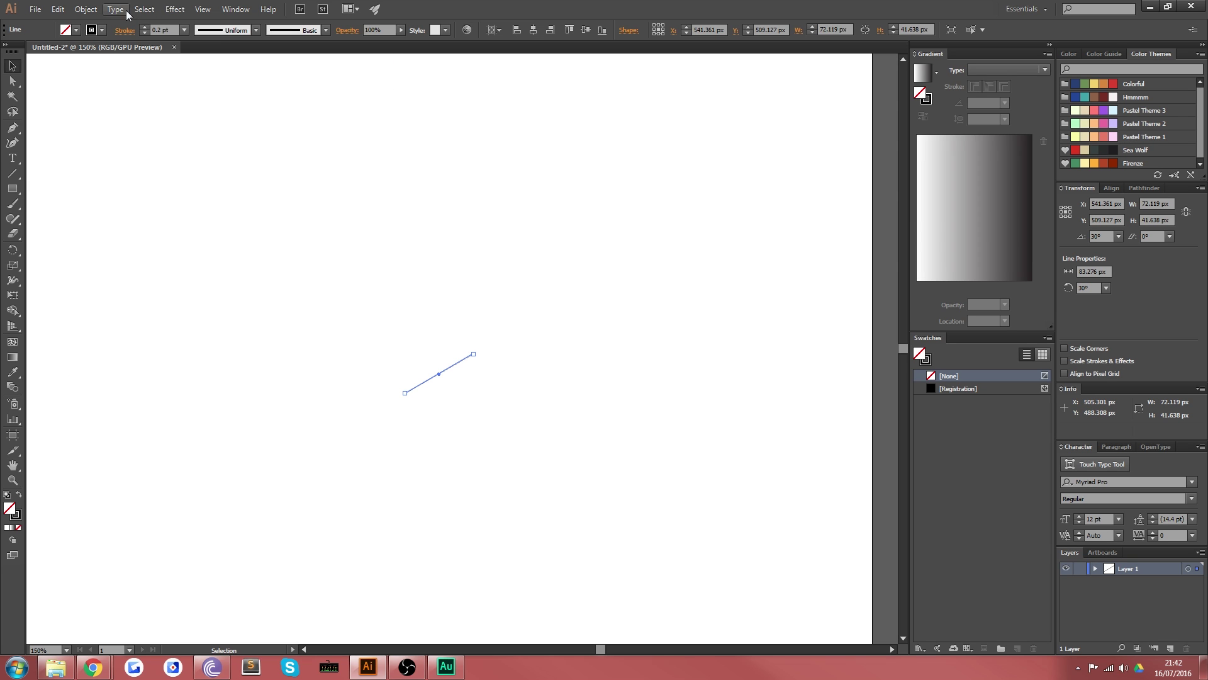
left_click(85, 11)
mouse_move(108, 25)
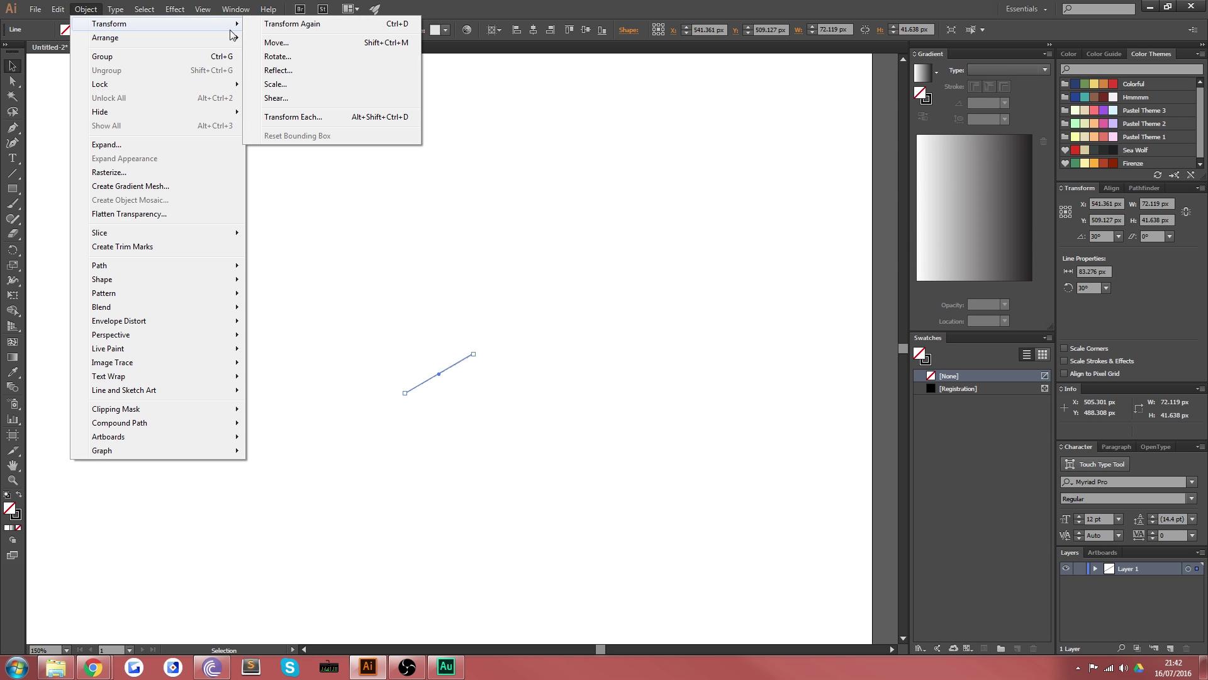
left_click(300, 75)
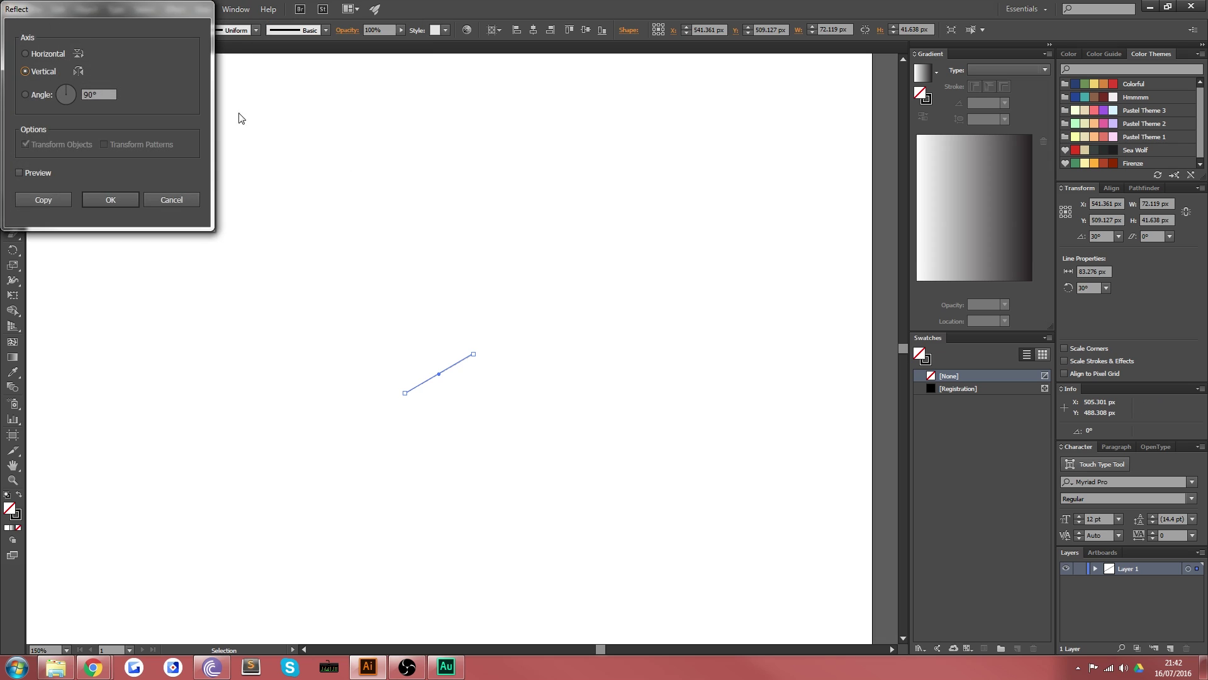
left_click_drag(62, 8, 140, 101)
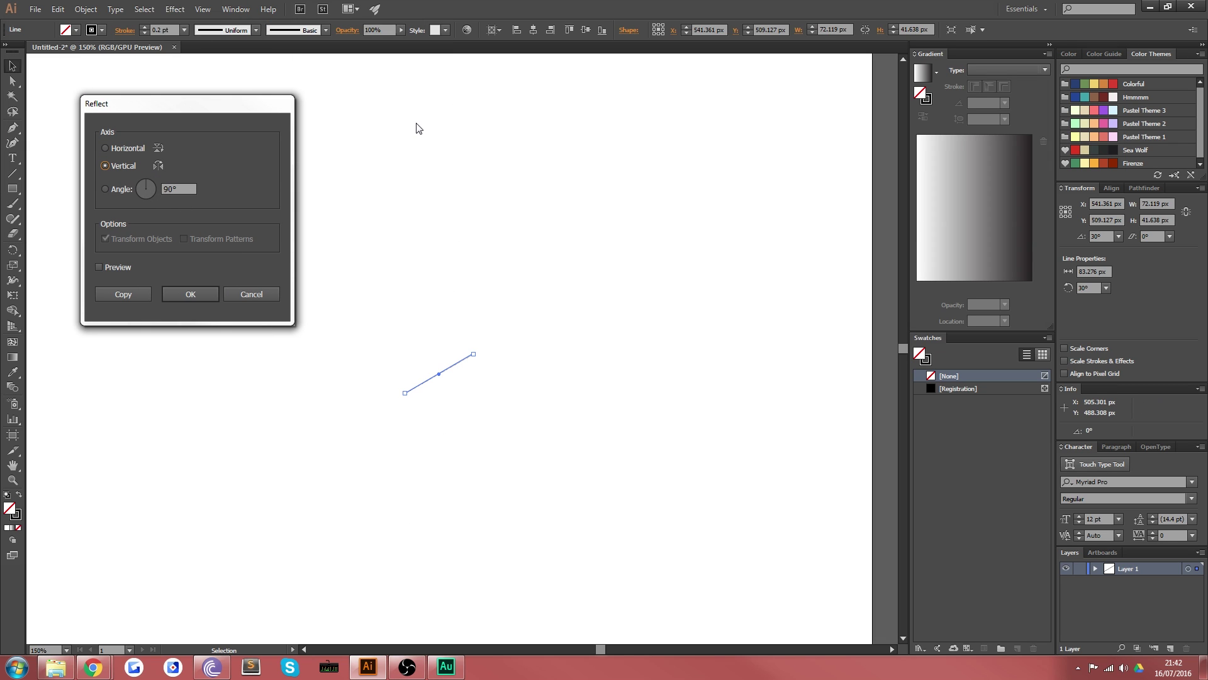
left_click(182, 292)
left_click(419, 440)
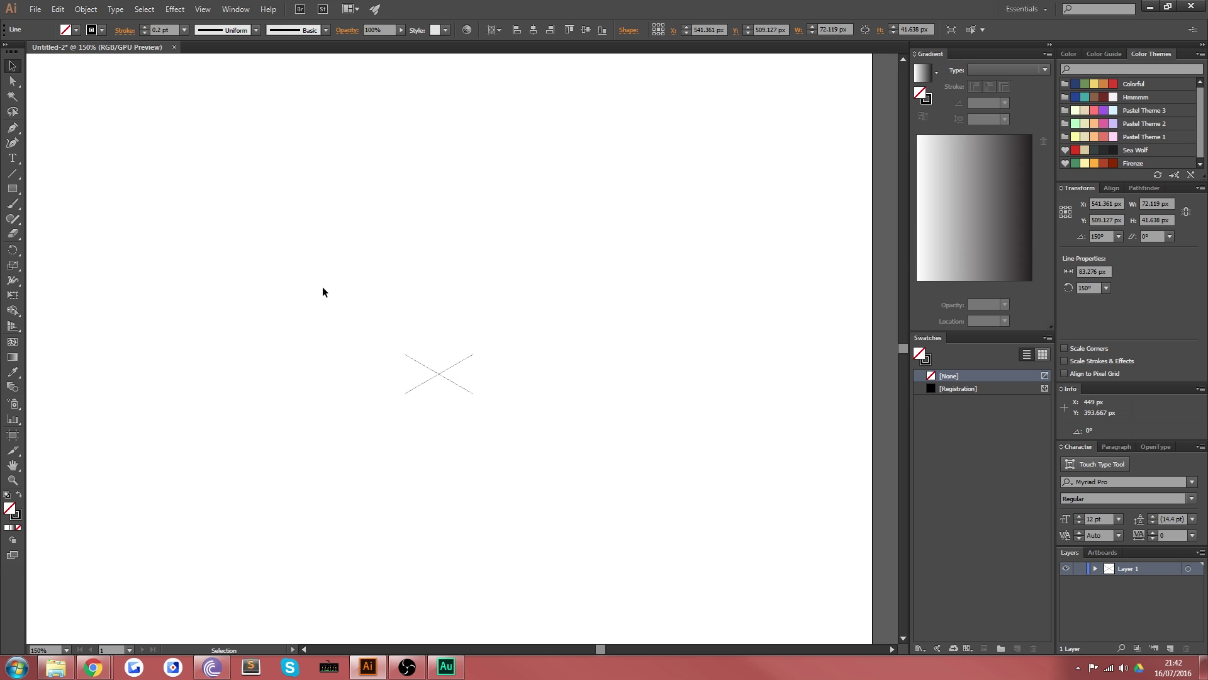
left_click(457, 363)
- Zoom to 100%, select both lines of the X, and nudge it up and right
left_click(515, 475)
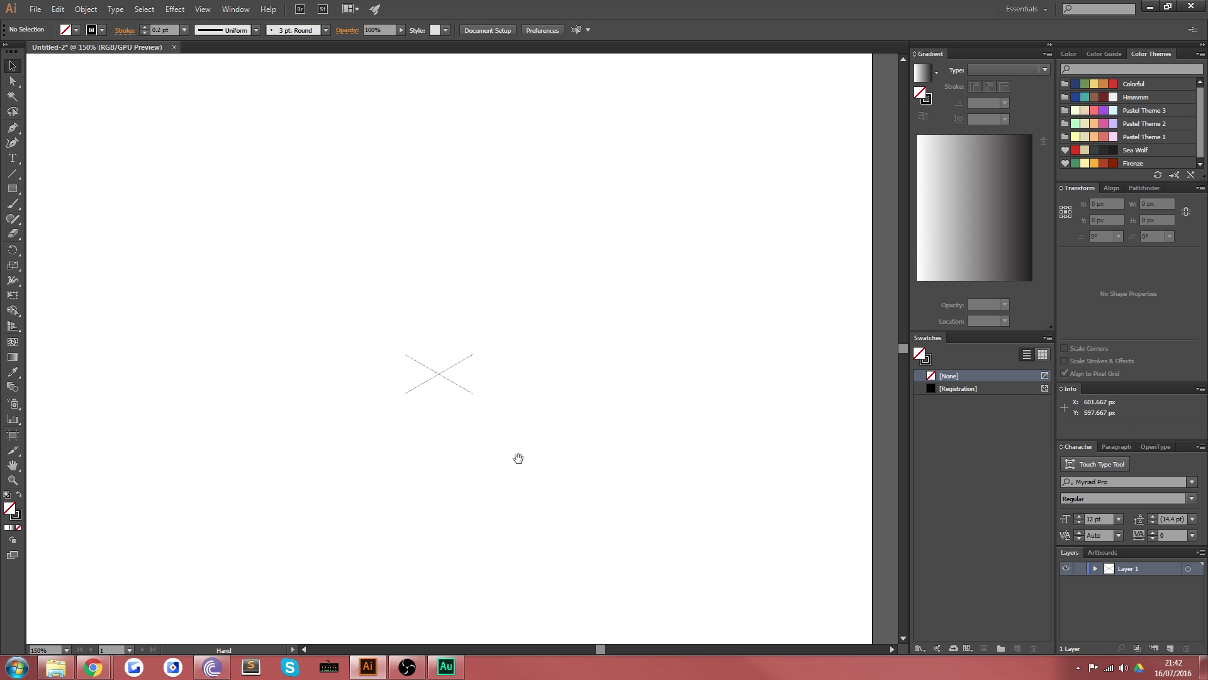
key("z")
left_click(493, 448, "alt")
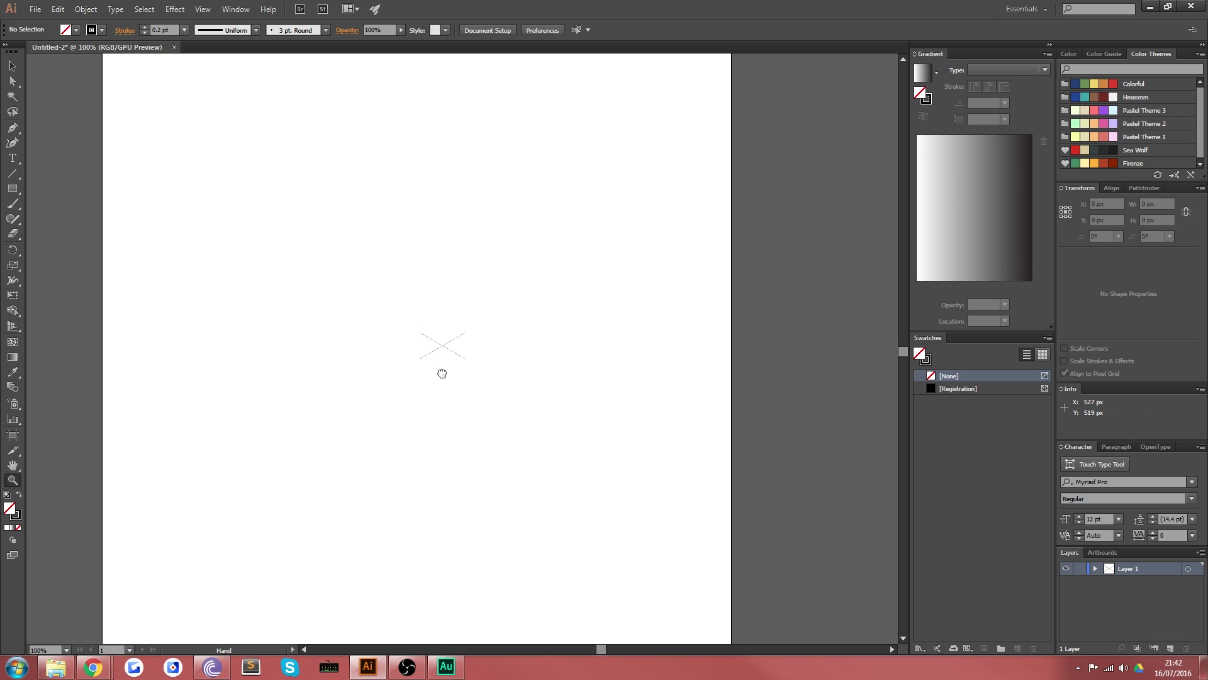
left_click(12, 67)
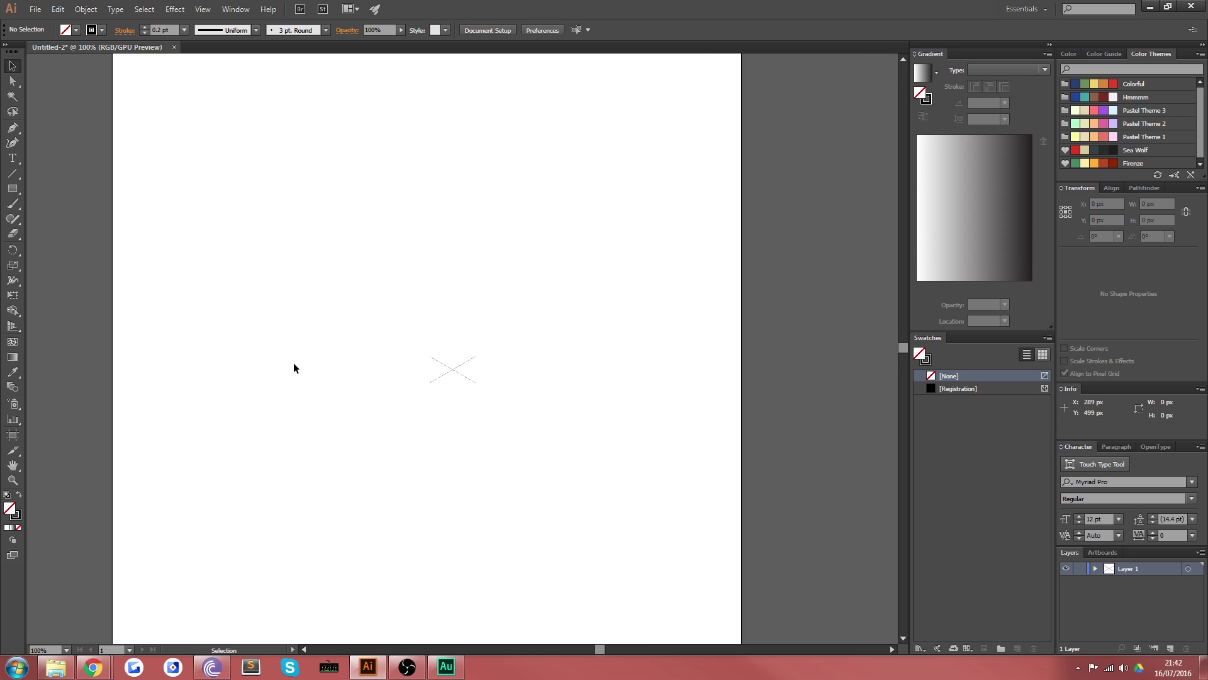
left_click_drag(488, 409, 426, 338)
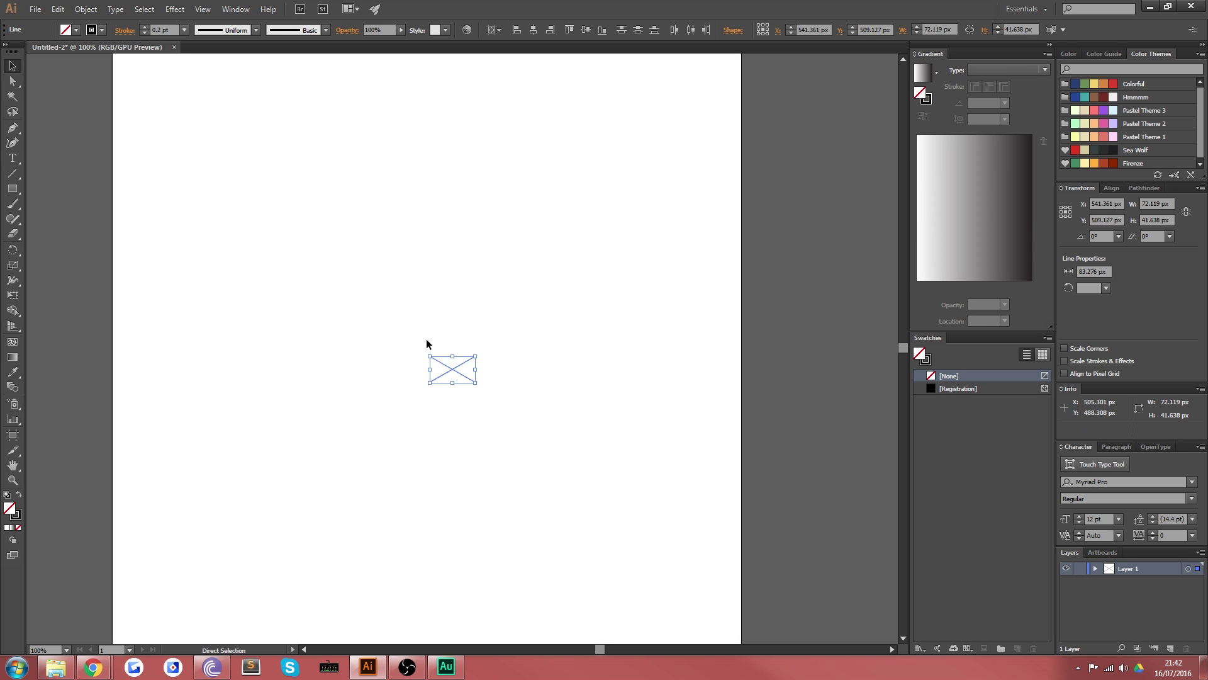
key("shift+Up")
key("shift+Up")
key("shift+Up")
key("Up")
key("Up")
key("Up")
key("shift+Right")
key("Right")
key("Right")
key("Right")
key("Right")
key("Right")
left_click_drag(450, 347, 496, 374)
- Scale the X down by its handles and move it toward the upper left
left_click(579, 505)
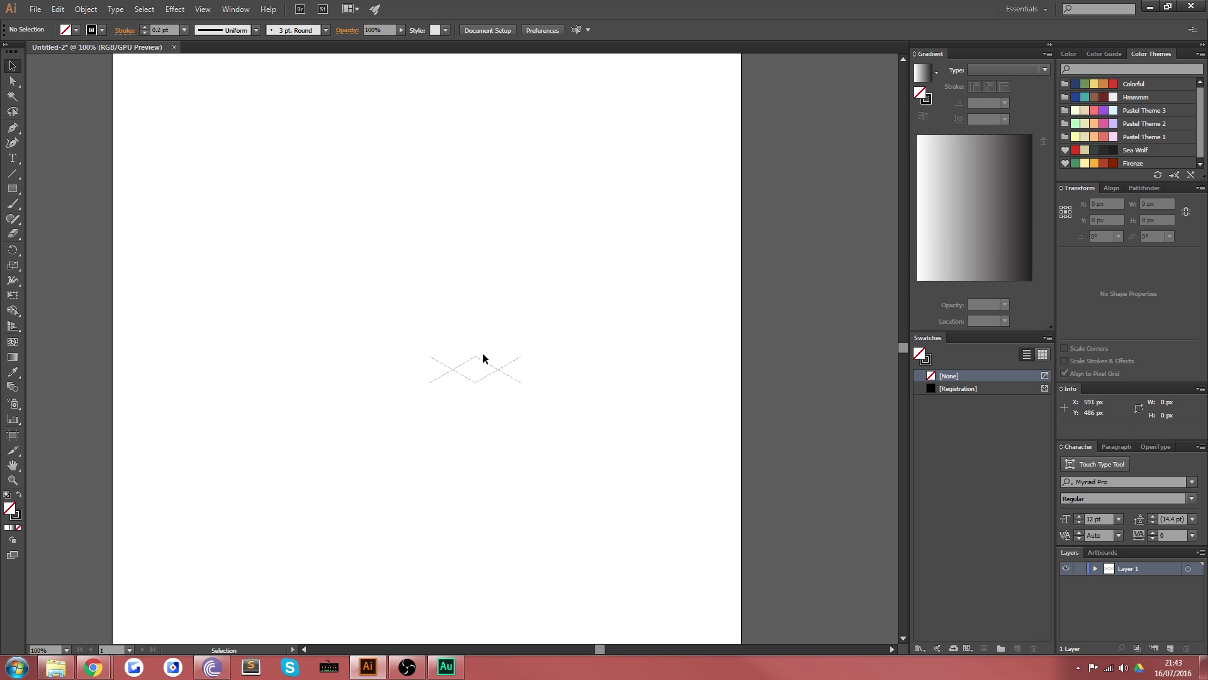
mouse_move(436, 372)
left_mouse_down()
mouse_move(428, 353)
mouse_move(430, 379)
mouse_move(444, 369)
mouse_move(430, 379)
mouse_move(459, 382)
left_mouse_up()
left_click_drag(530, 409, 494, 337)
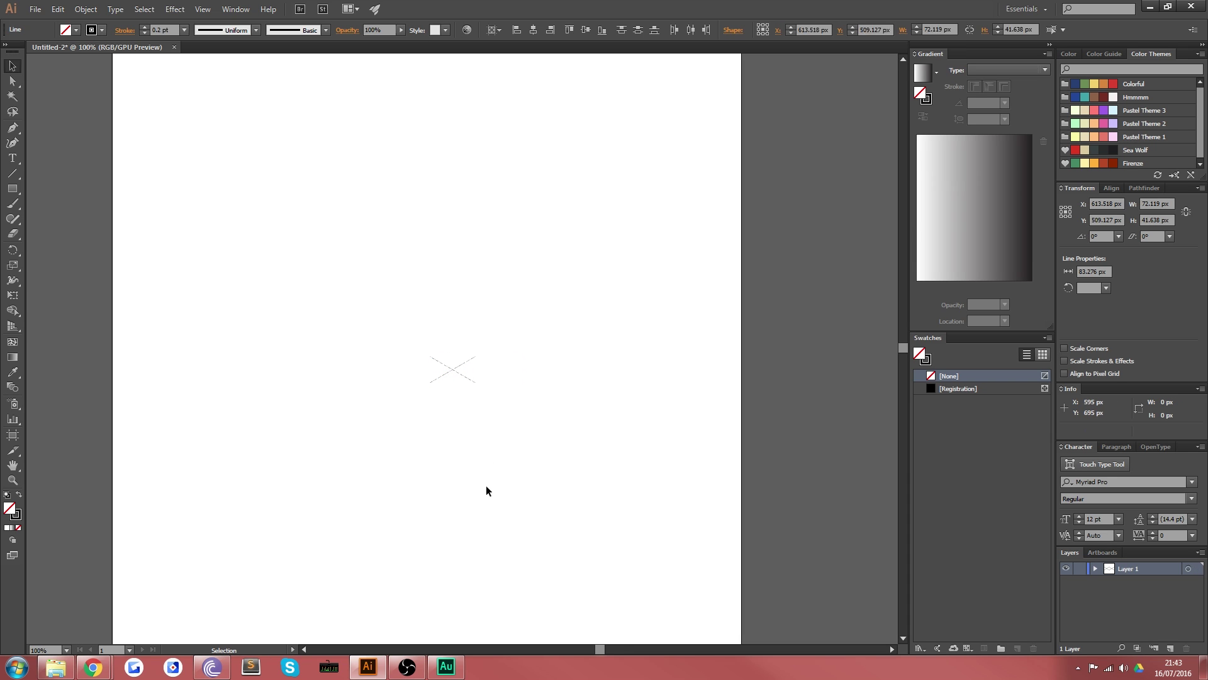
left_click_drag(511, 423, 458, 367)
left_click(437, 455)
left_click_drag(335, 506, 440, 391)
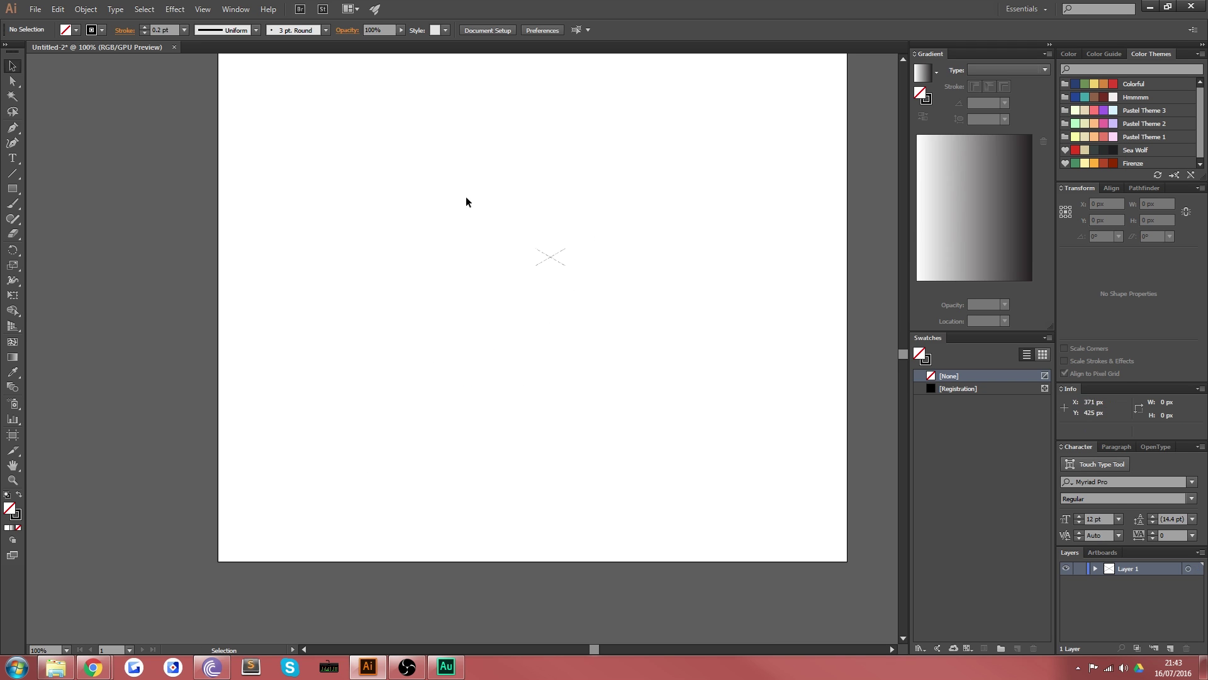
left_click_drag(537, 238, 440, 264)
left_click(580, 334)
- Drag the X into the Swatches panel to create New Pattern Swatch 6 and select it
left_click(555, 269)
left_click_drag(526, 331, 352, 239)
left_click_drag(450, 266, 961, 464)
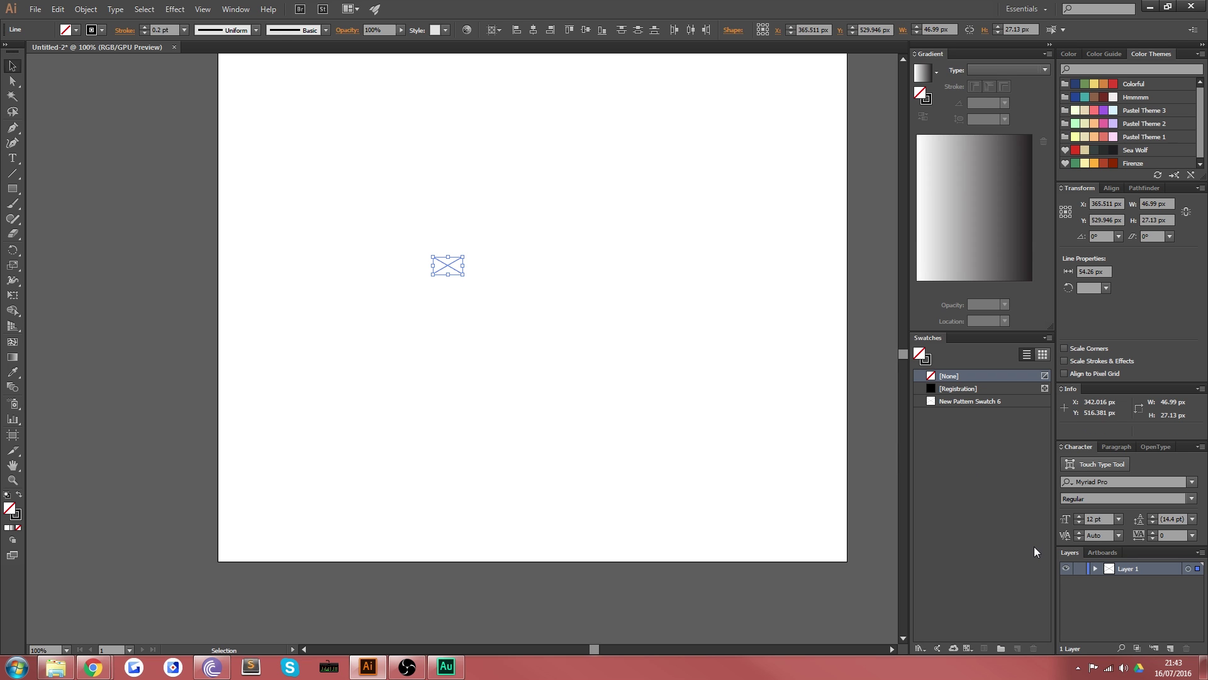
left_click(969, 401)
- Clear the artboard selection and zoom out to 66.67%
left_click(724, 378)
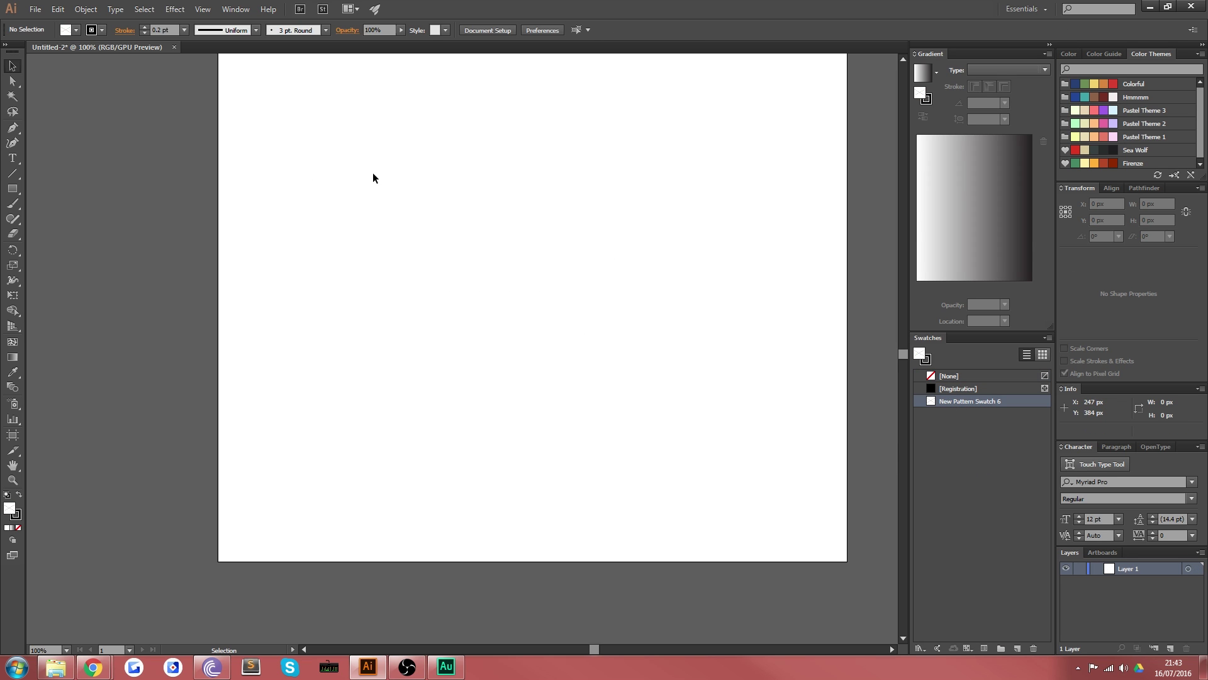
left_click_drag(541, 200, 485, 291)
key("z")
left_click(551, 303, "alt")
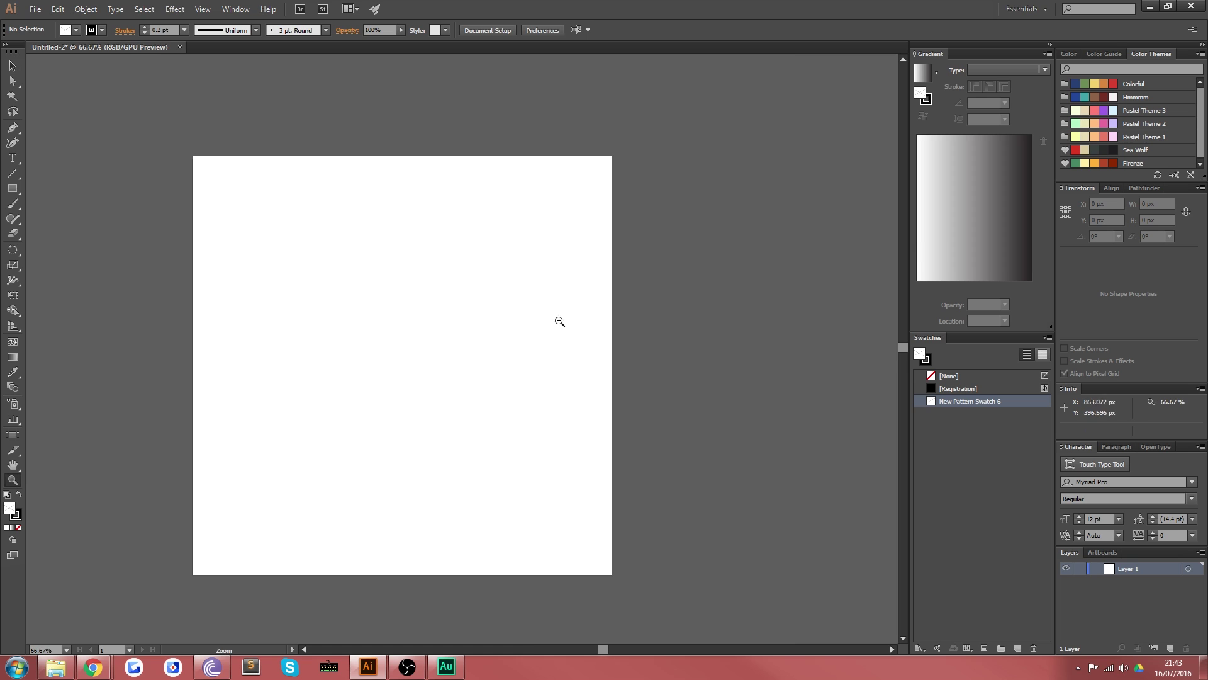
left_click_drag(439, 334, 518, 324)
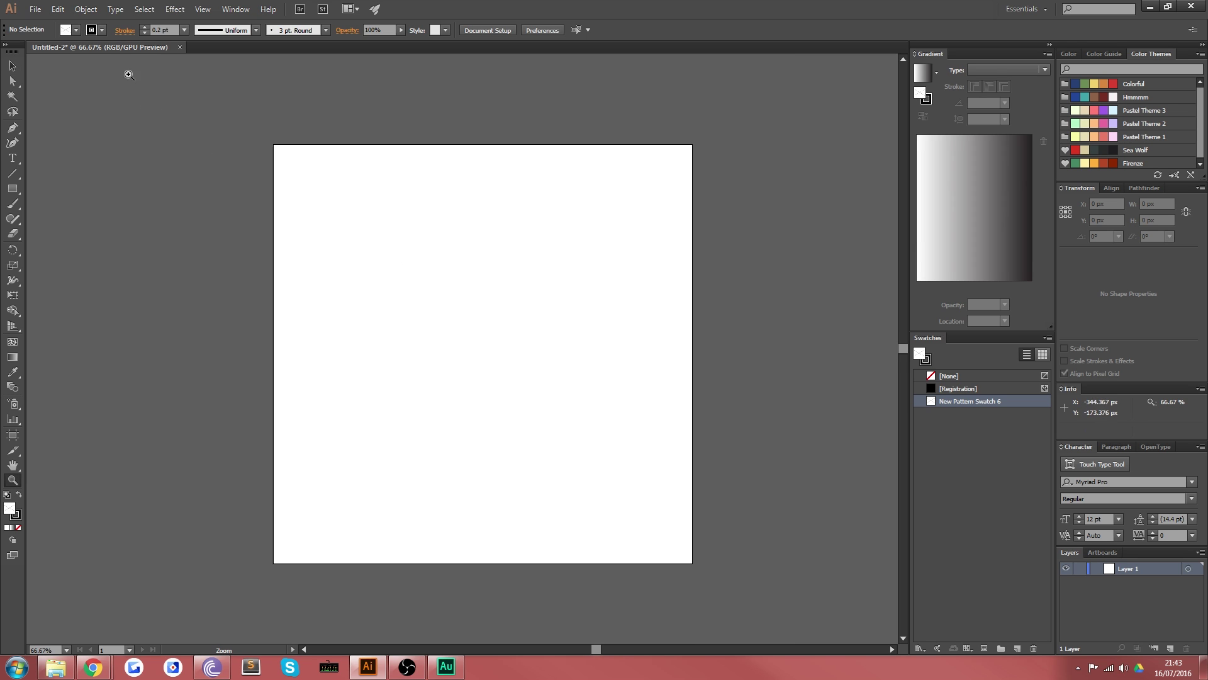
- Set the stroke to None and drag a rectangle corner to corner across the 1000 × 1000 px artboard
left_click(103, 29)
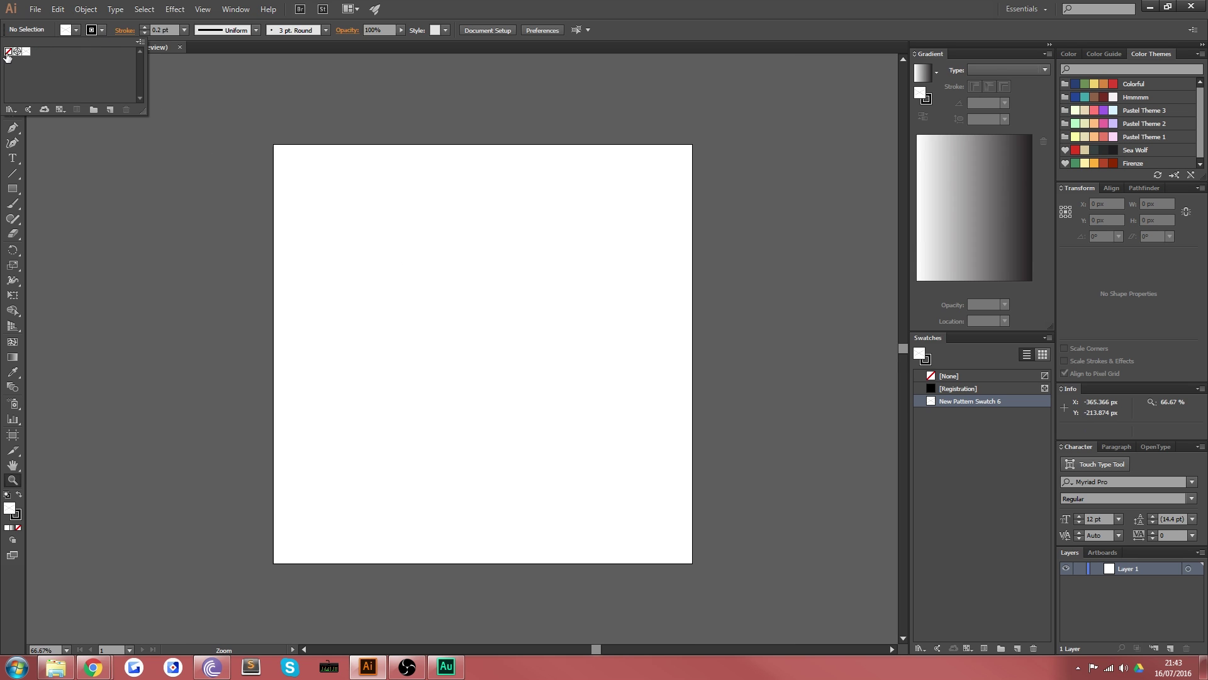
left_click(8, 51)
left_click(77, 30)
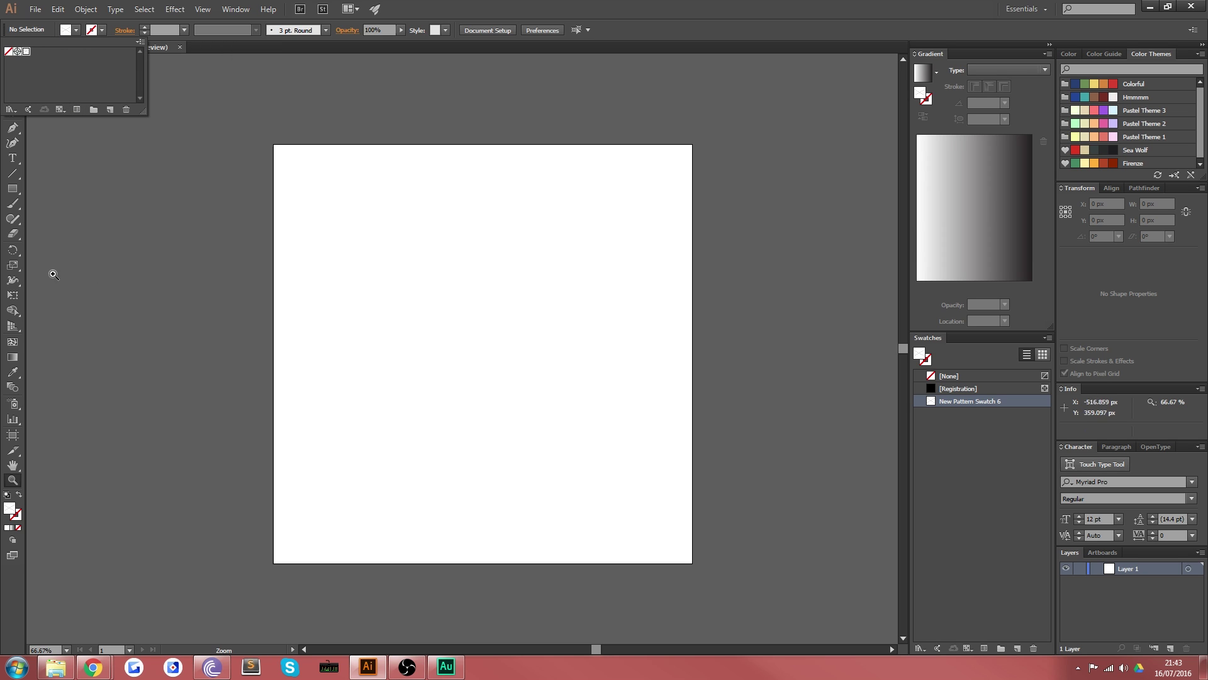
key("Escape")
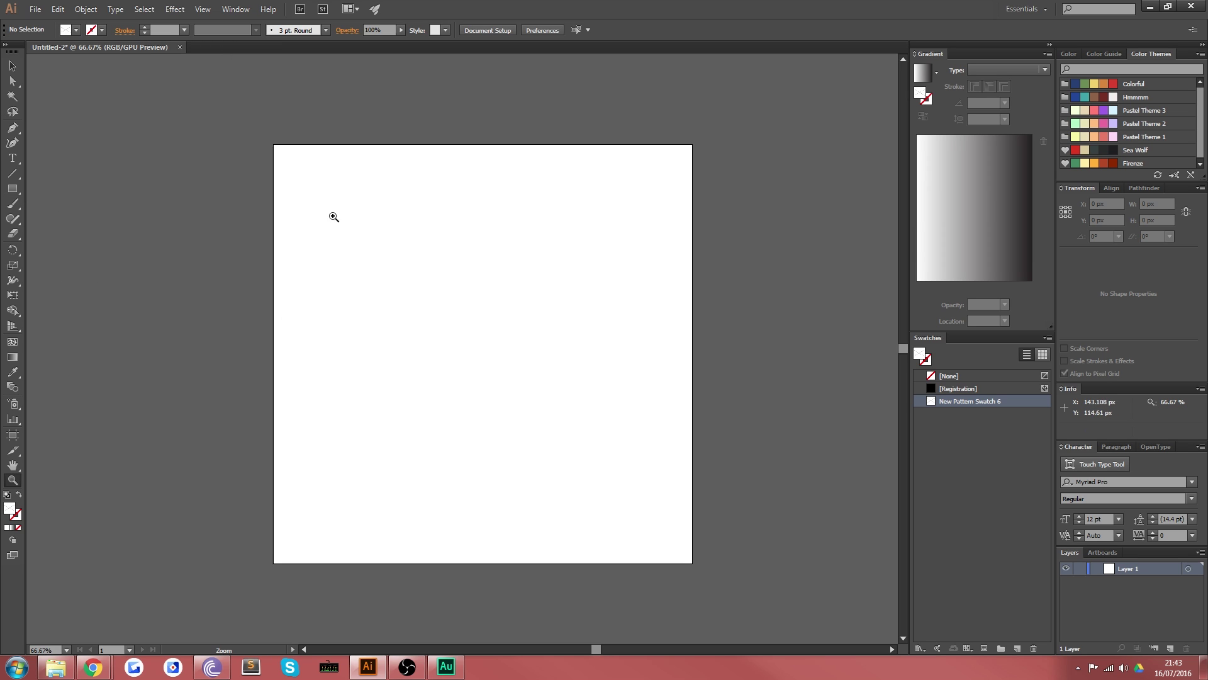
left_click(13, 190)
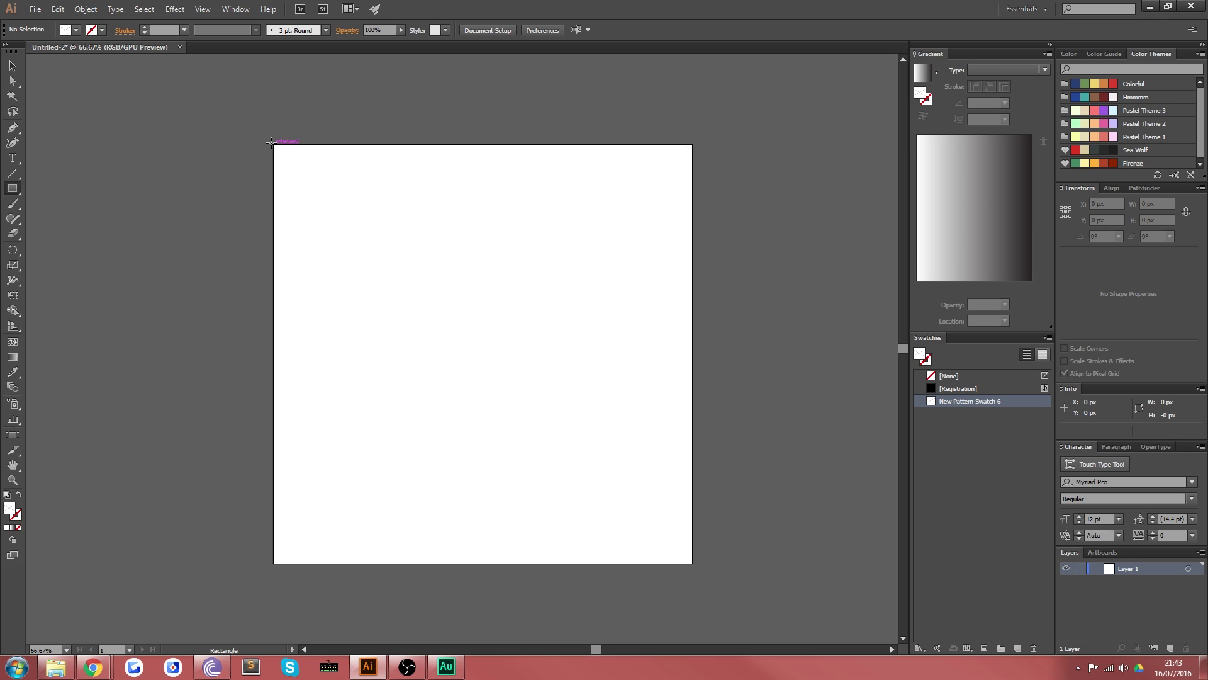
left_click_drag(270, 143, 693, 562)
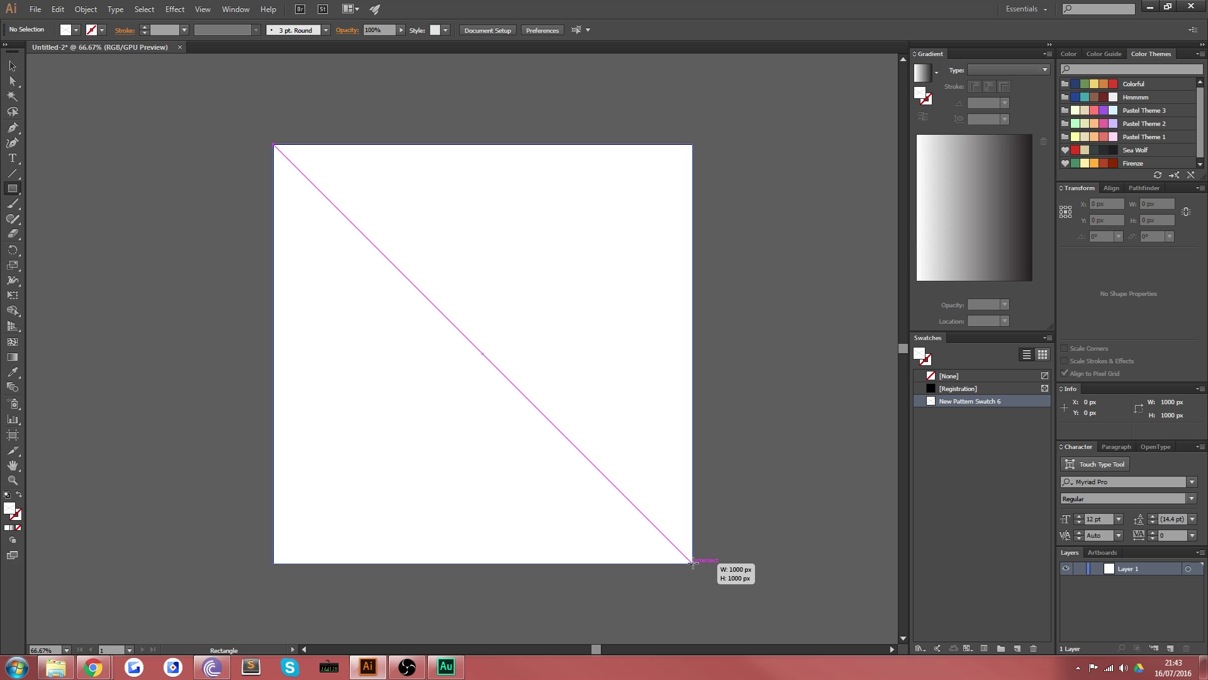
- Finish the pattern-filled rectangle, then zoom in to inspect the grid lines and back out
left_click_drag(692, 561, 692, 561)
key("v")
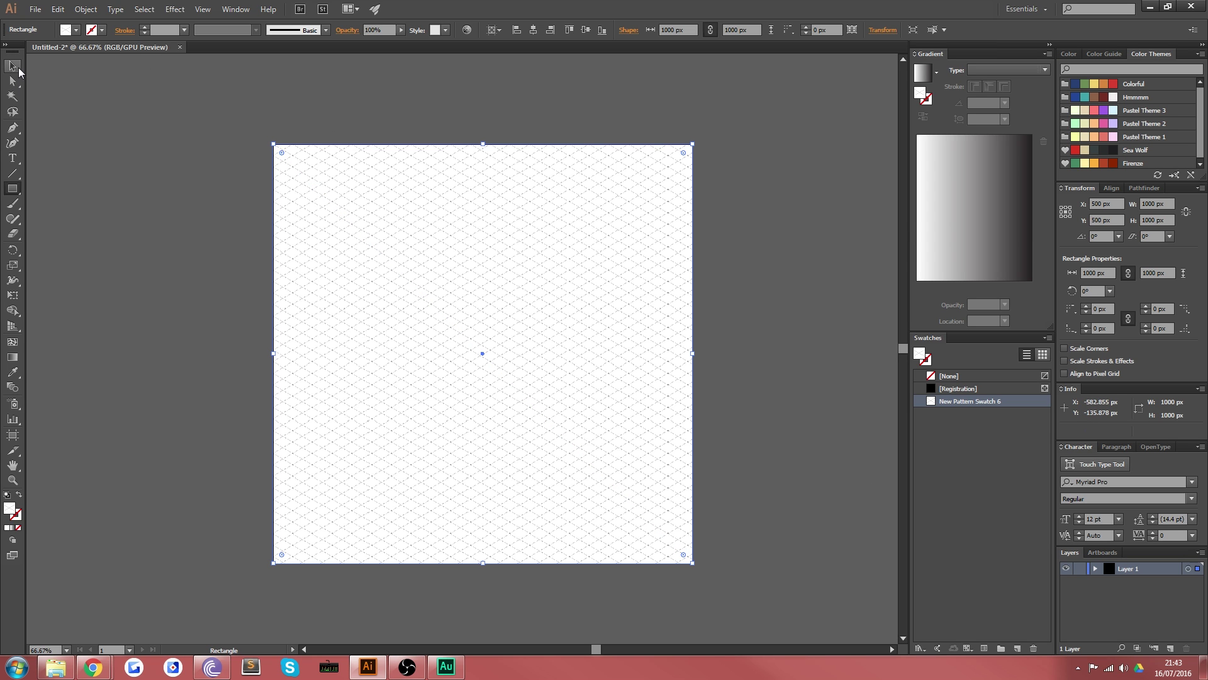
left_click(186, 205)
key("z")
left_click(508, 393)
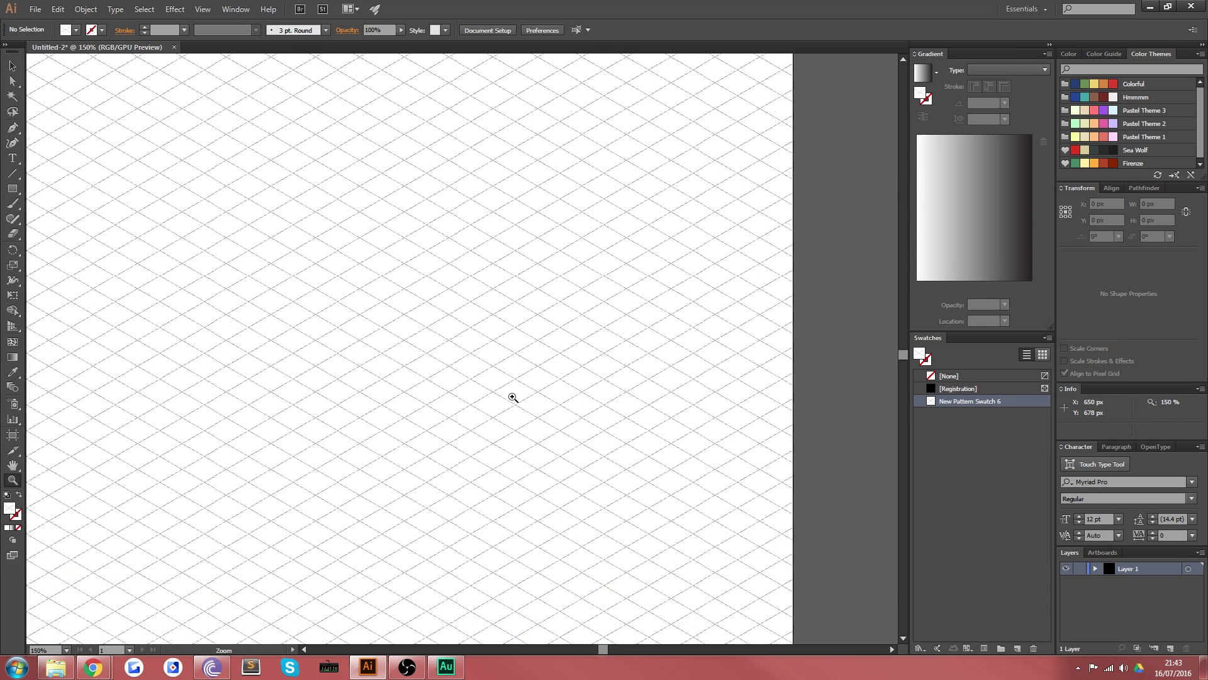
left_click_drag(509, 396, 523, 434)
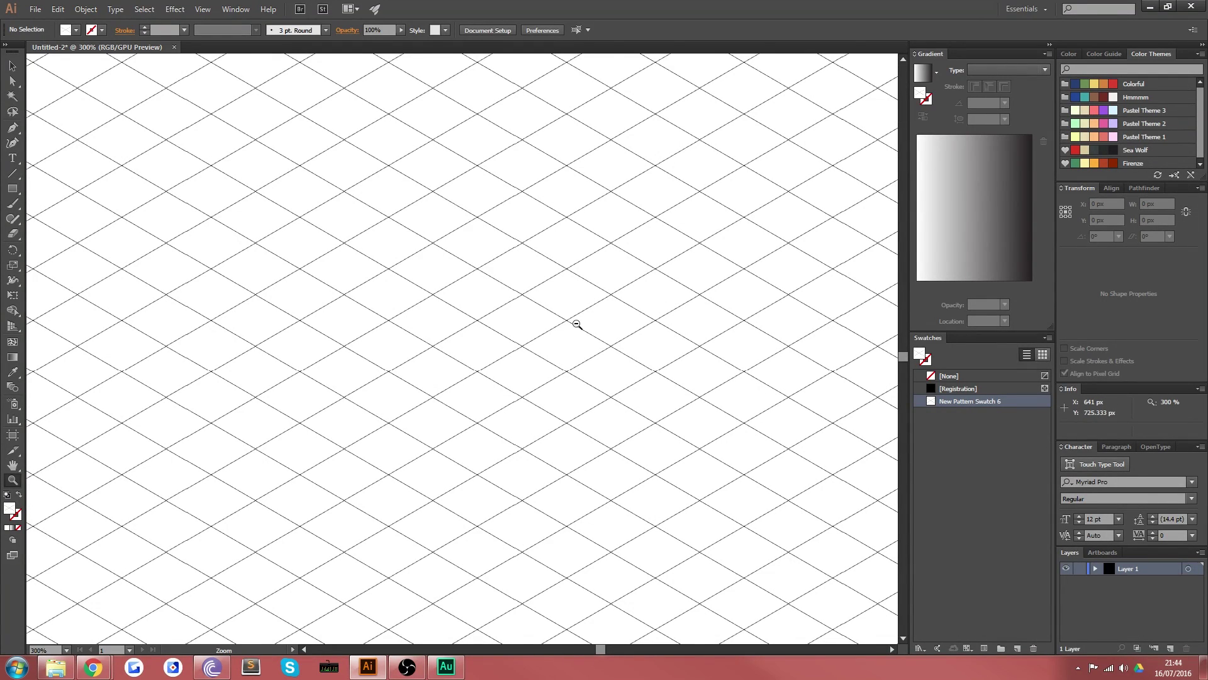
key("ctrl+1")
key("ctrl+minus")
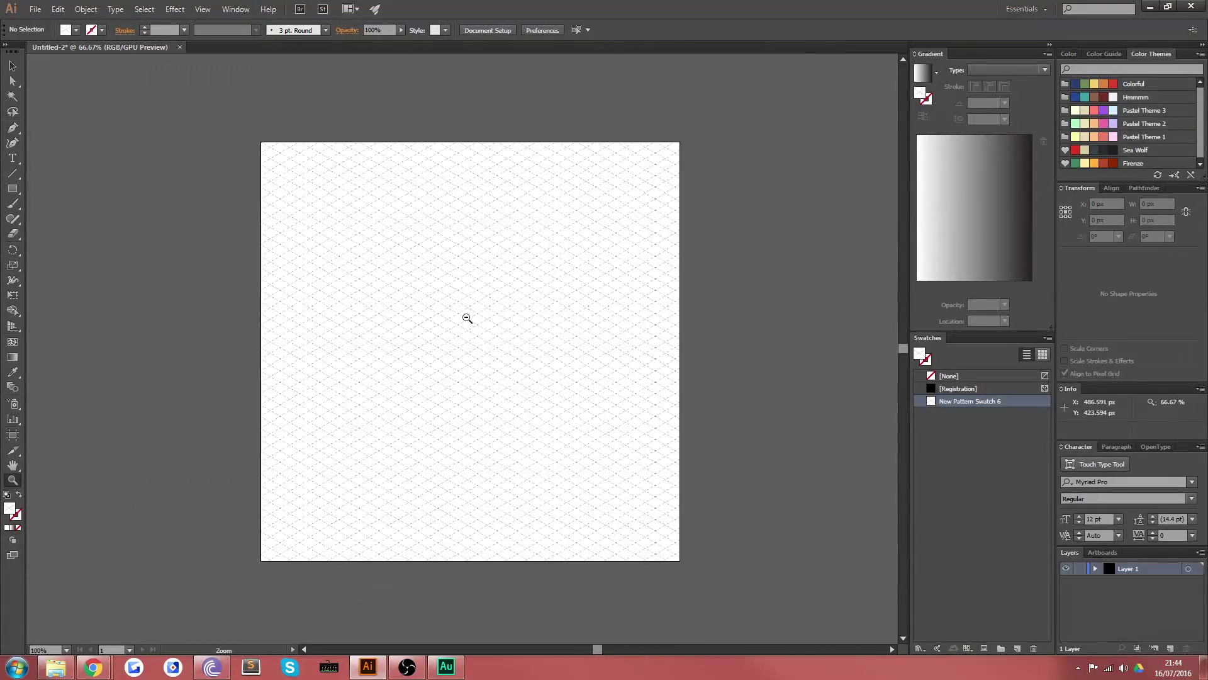
left_click(6, 66)
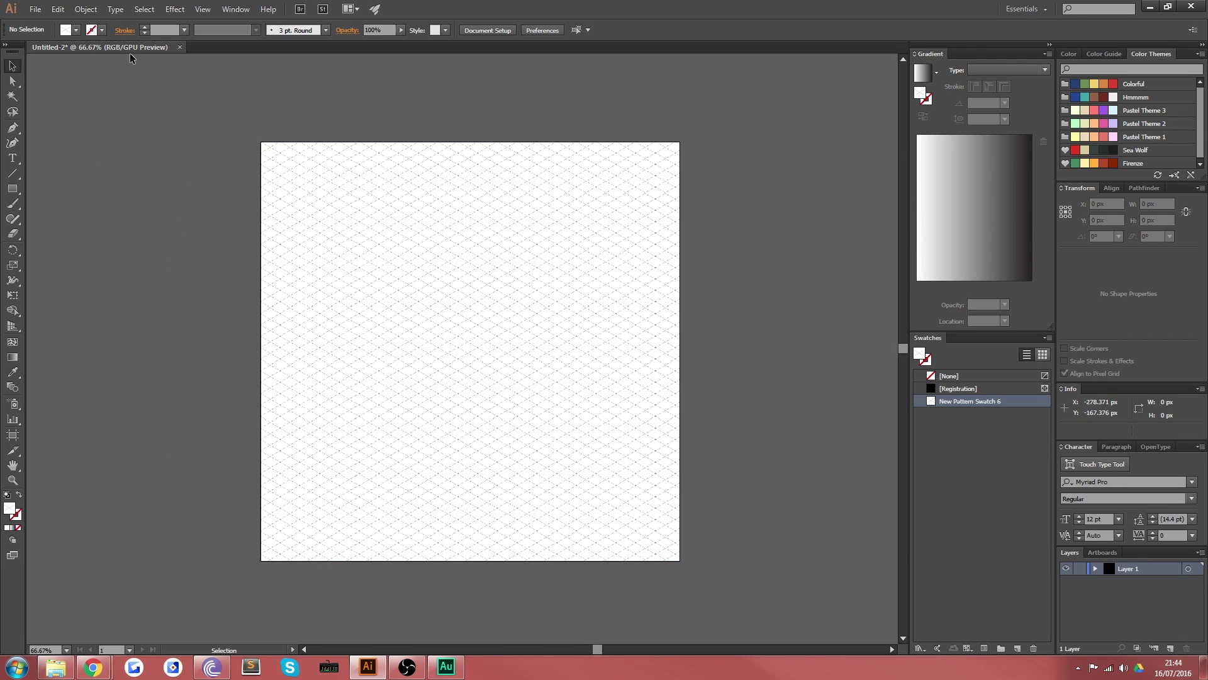
- Save As isometric-grid.ai, replacing the existing file and accepting the Illustrator options
left_click(35, 11)
left_click(55, 123)
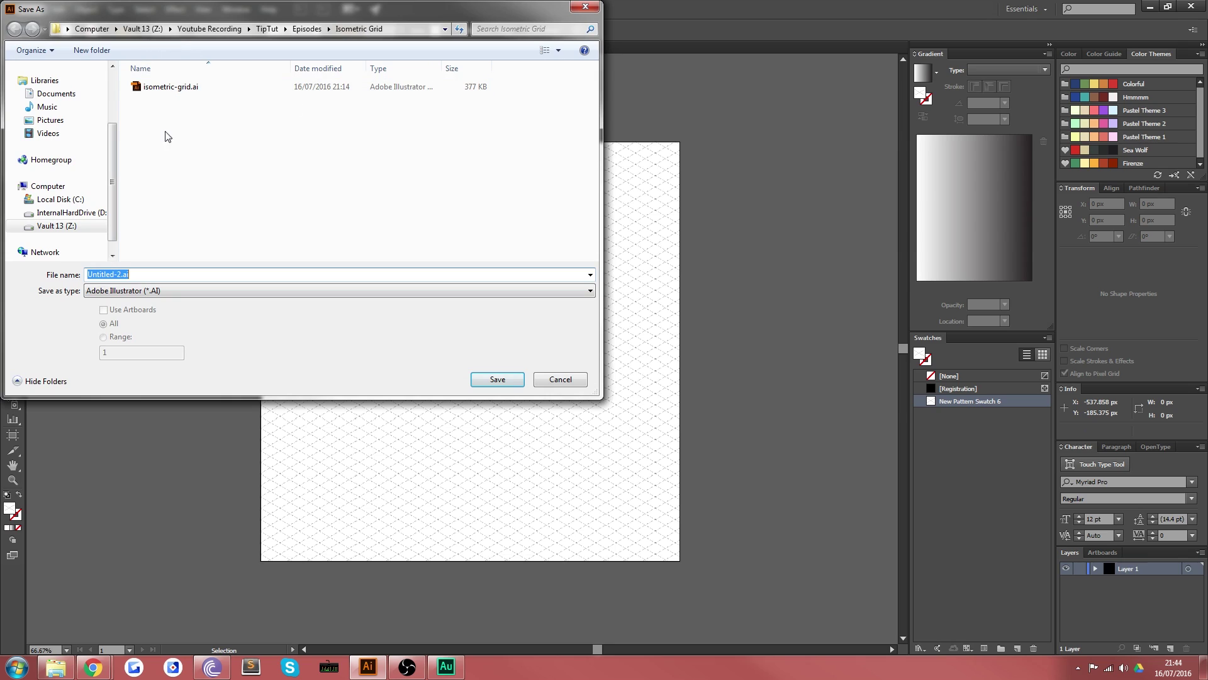
type("iso")
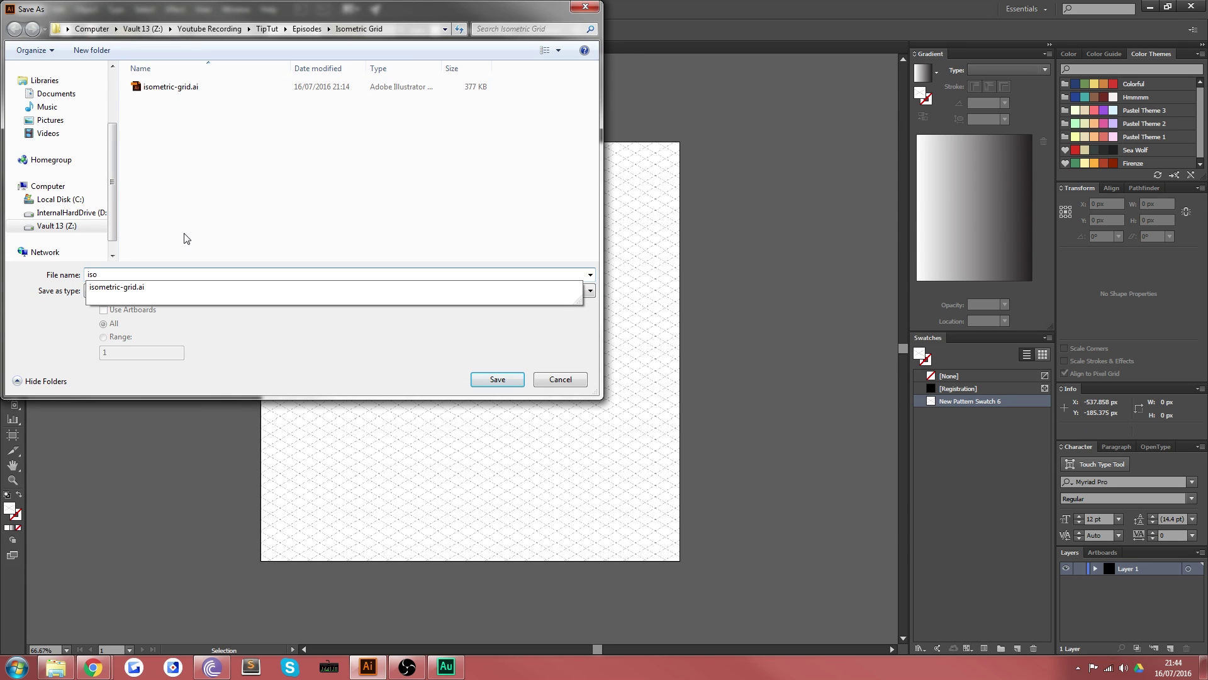
key("Down")
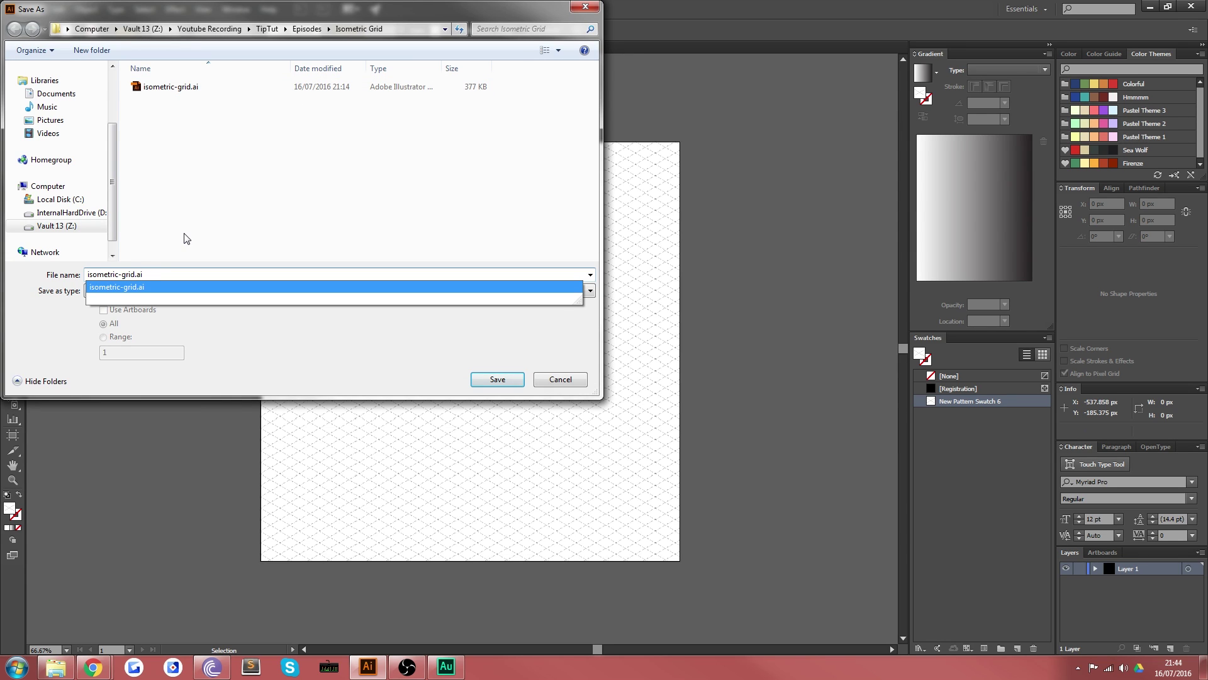
key("Return")
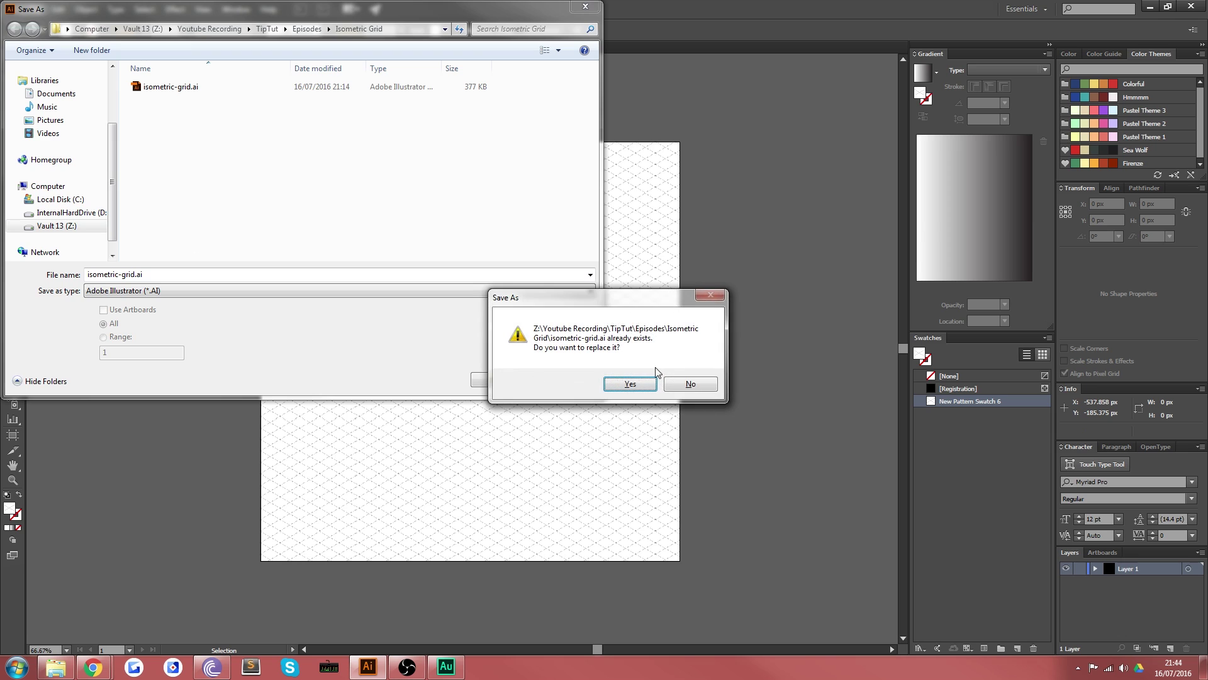
left_click(636, 387)
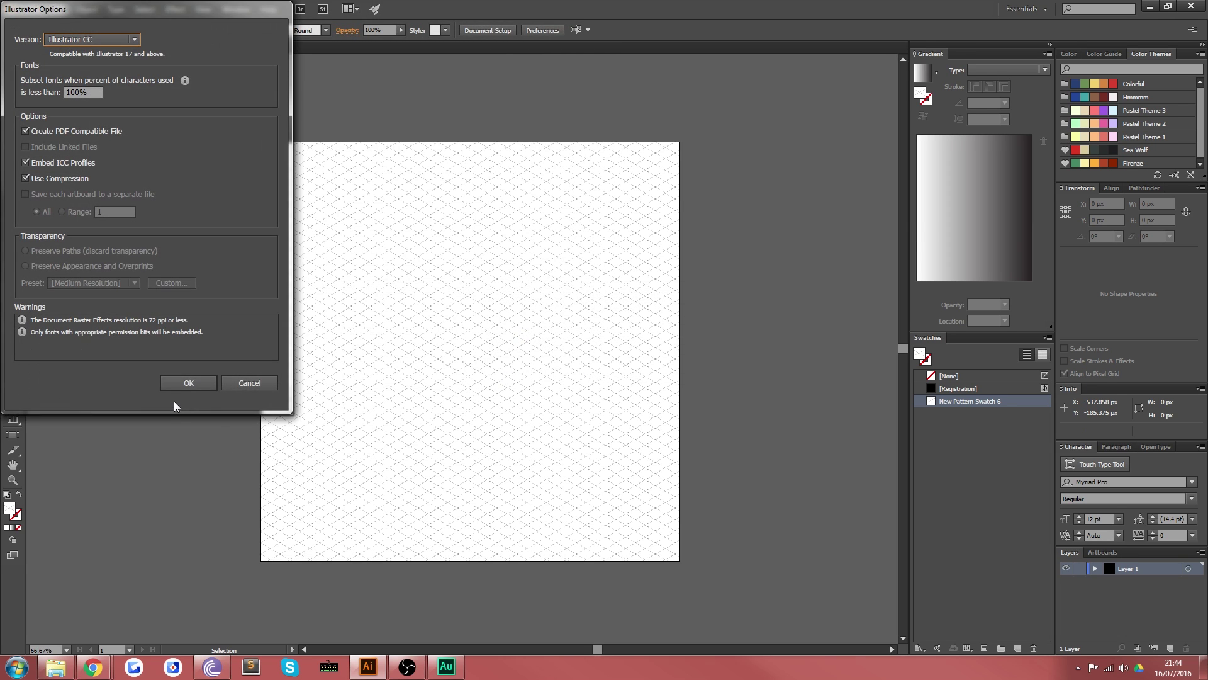
left_click(188, 383)
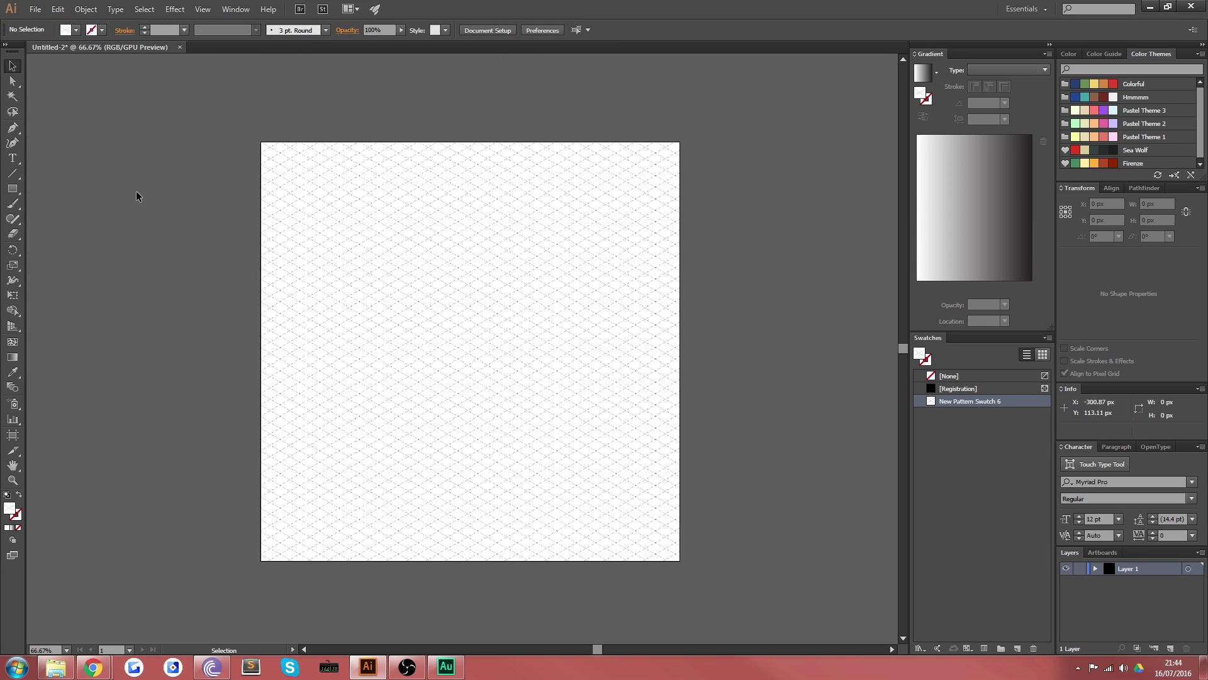
- Launch Photoshop CC from the Windows Start menu
left_click(15, 667)
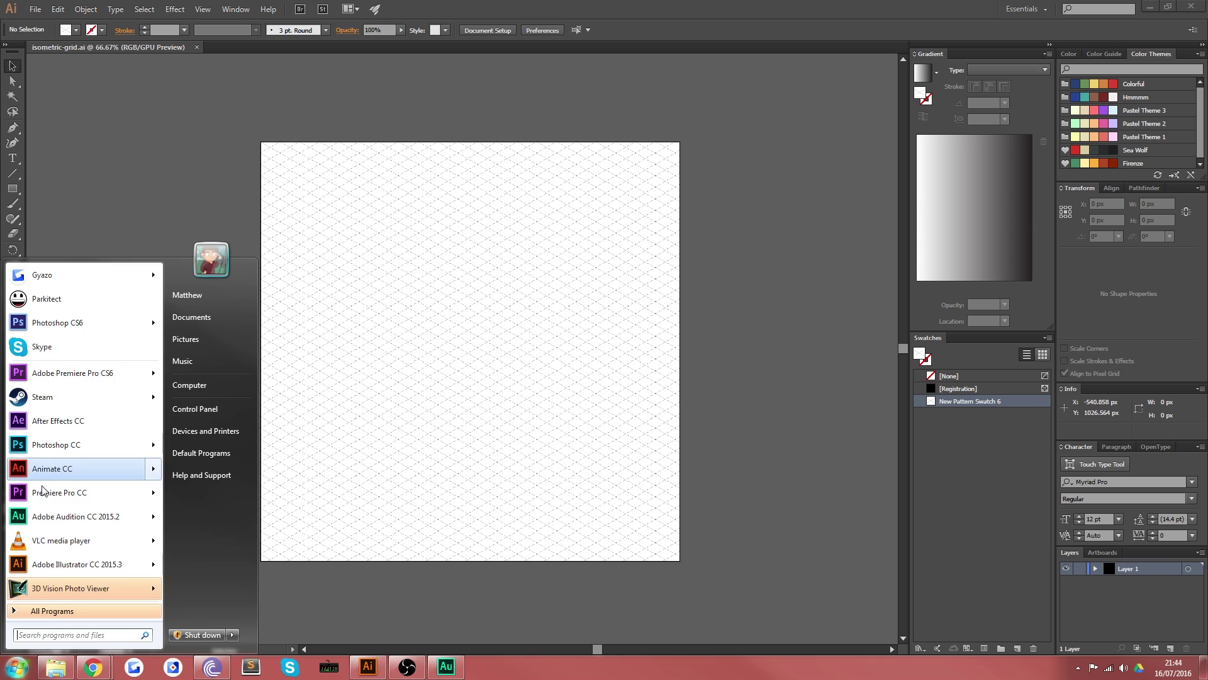
left_click(43, 443)
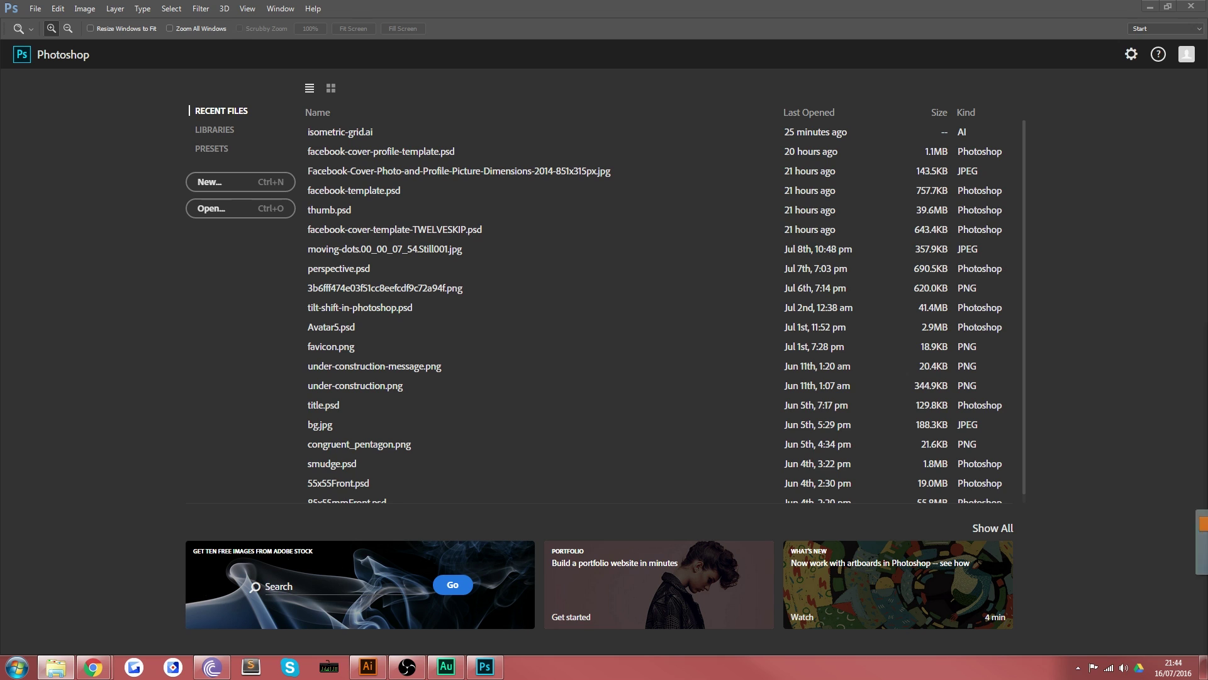
- Import isometric-grid.ai into Photoshop as a 1000 × 1000 px RGB Color document
left_click_drag(1207, 570, 568, 306)
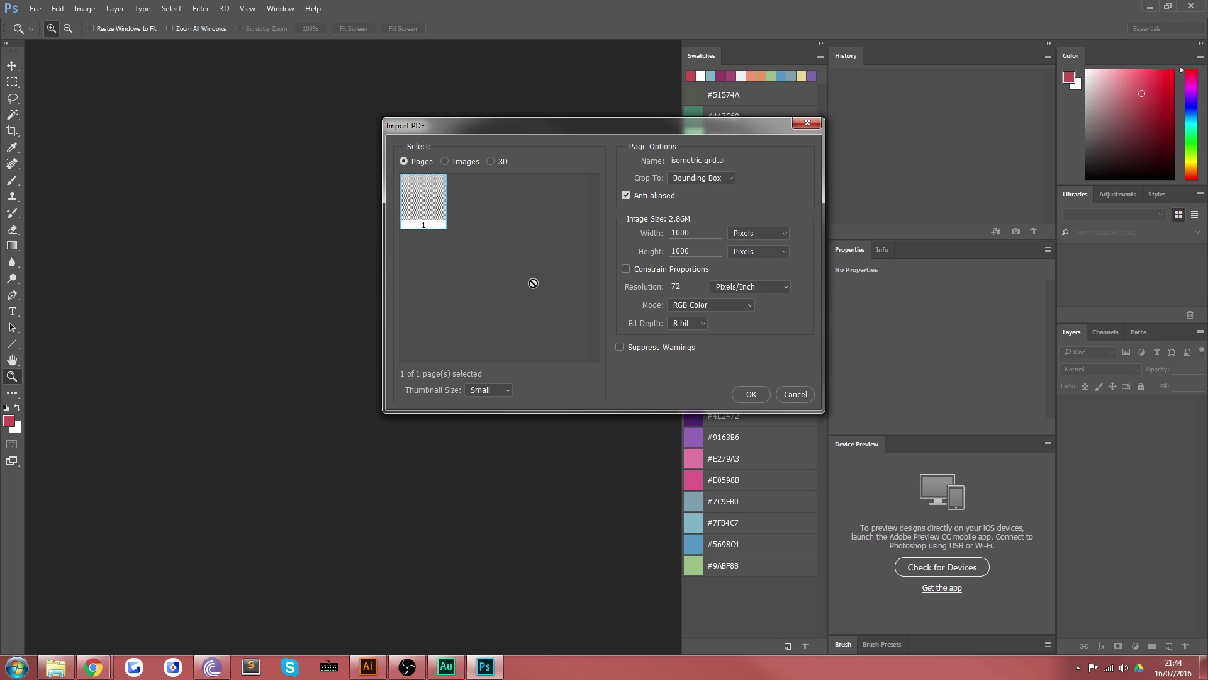
left_click_drag(585, 125, 343, 158)
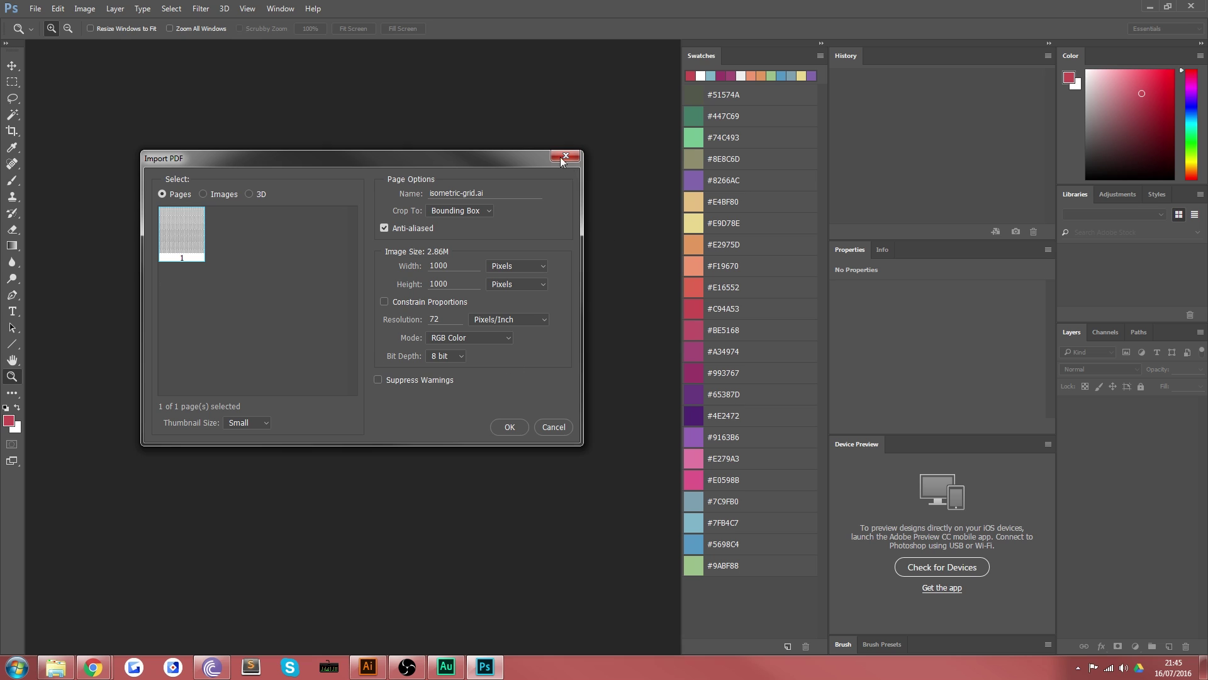
left_click_drag(435, 158, 497, 167)
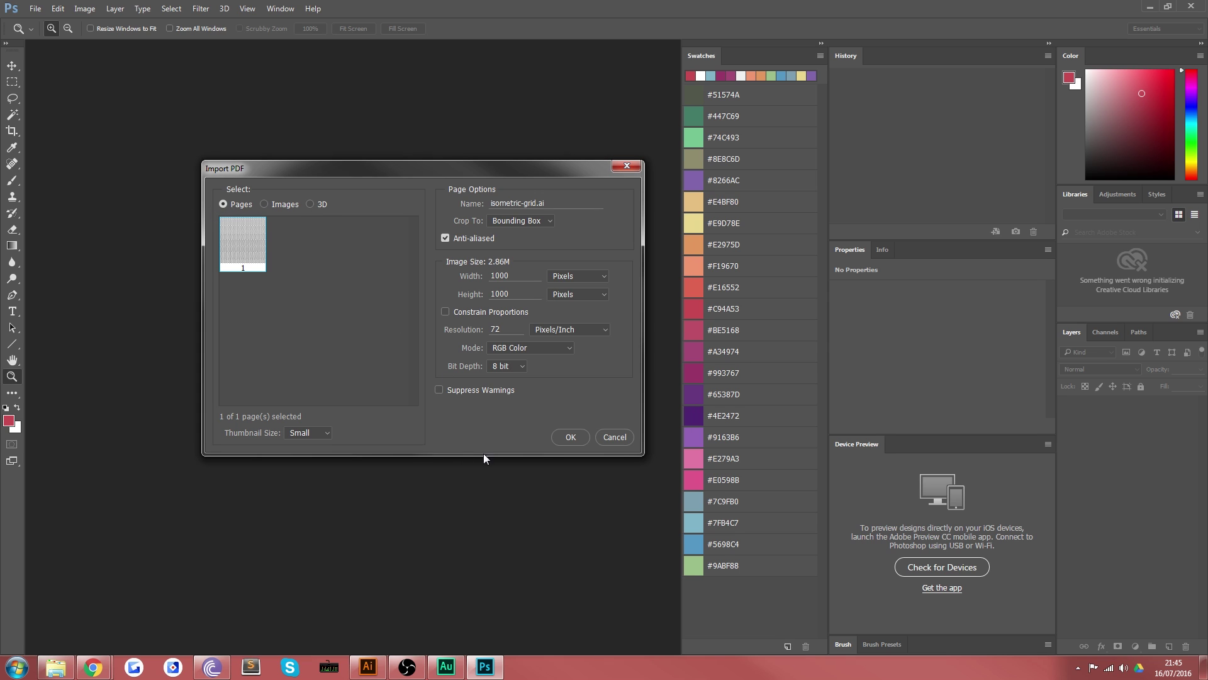
left_click(569, 437)
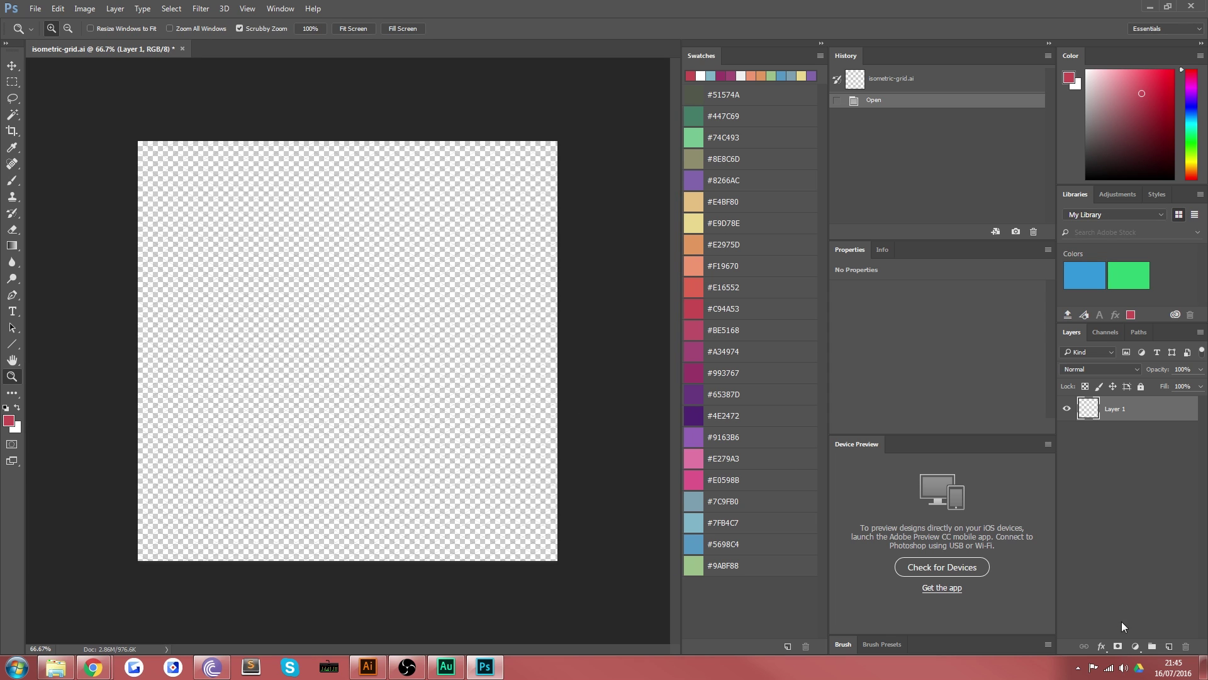
- Add Layer 2 beneath Layer 1 and paint it magenta #A34974 with a 600 px brush
left_click(1169, 646)
left_click_drag(1120, 413, 1103, 494)
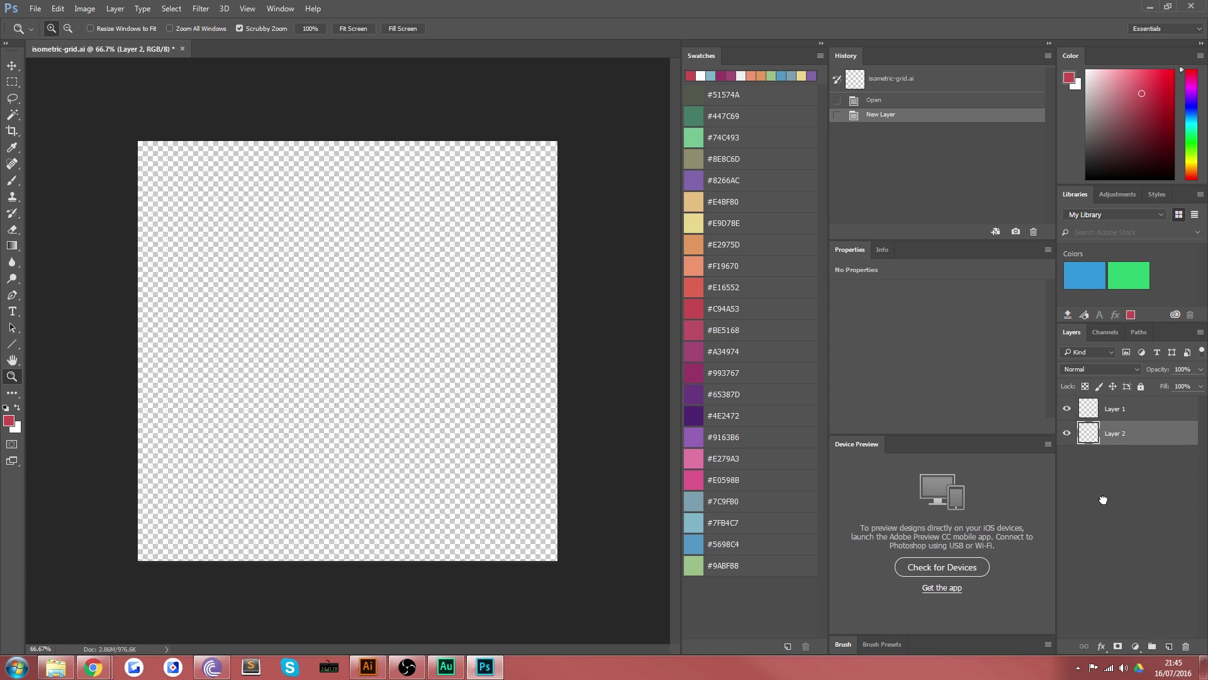
left_click(694, 350)
key("b")
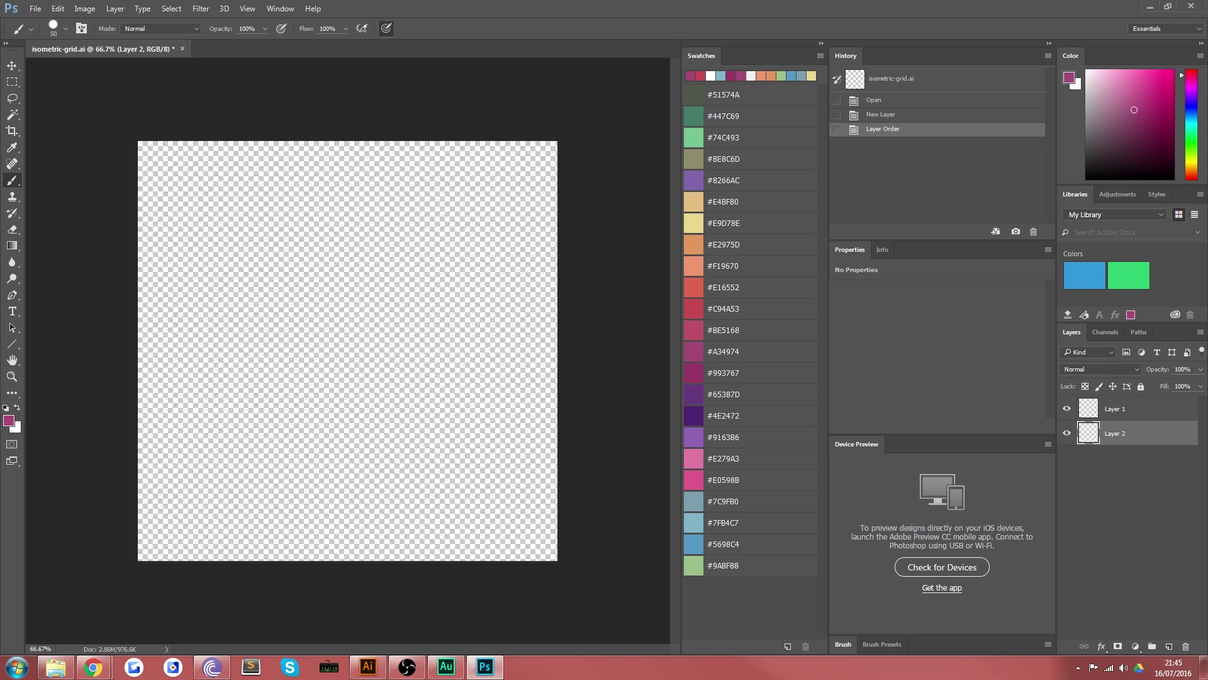
key("bracketright")
key("bracketright")
key("bracketright")
key("bracketright")
key("bracketright")
key("bracketright")
mouse_move(170, 207)
left_mouse_down()
mouse_move(334, 265)
mouse_move(478, 208)
mouse_move(453, 478)
left_mouse_up()
- Zoom in on the isometric grid over the magenta background
key("z")
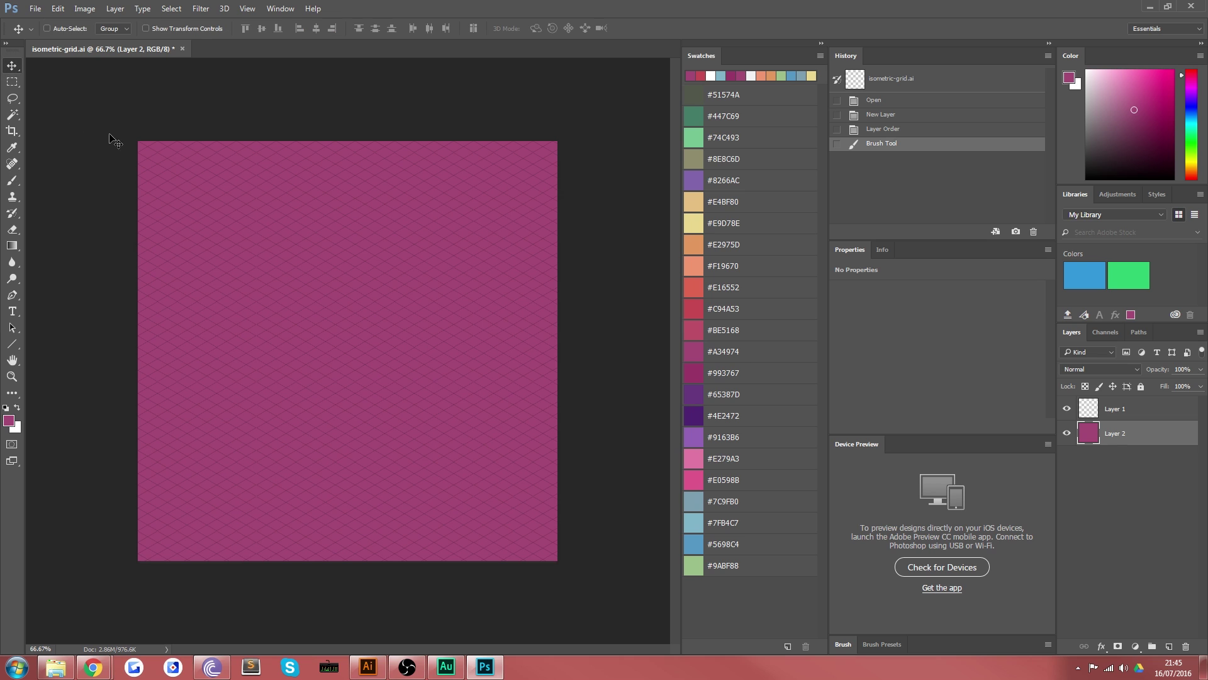
left_click(388, 381)
left_click(256, 183)
left_click(310, 359)
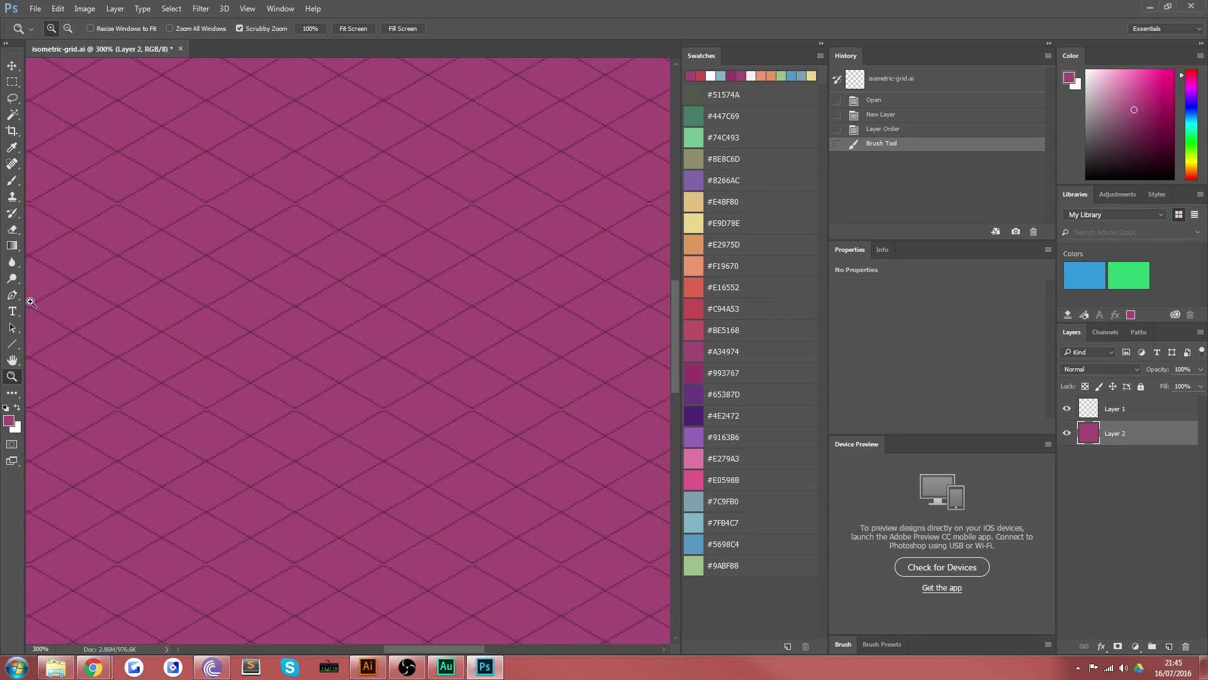
- Pick pale yellow #E4BF80 and draw an 80 px vertical line along the grid
left_click(12, 343)
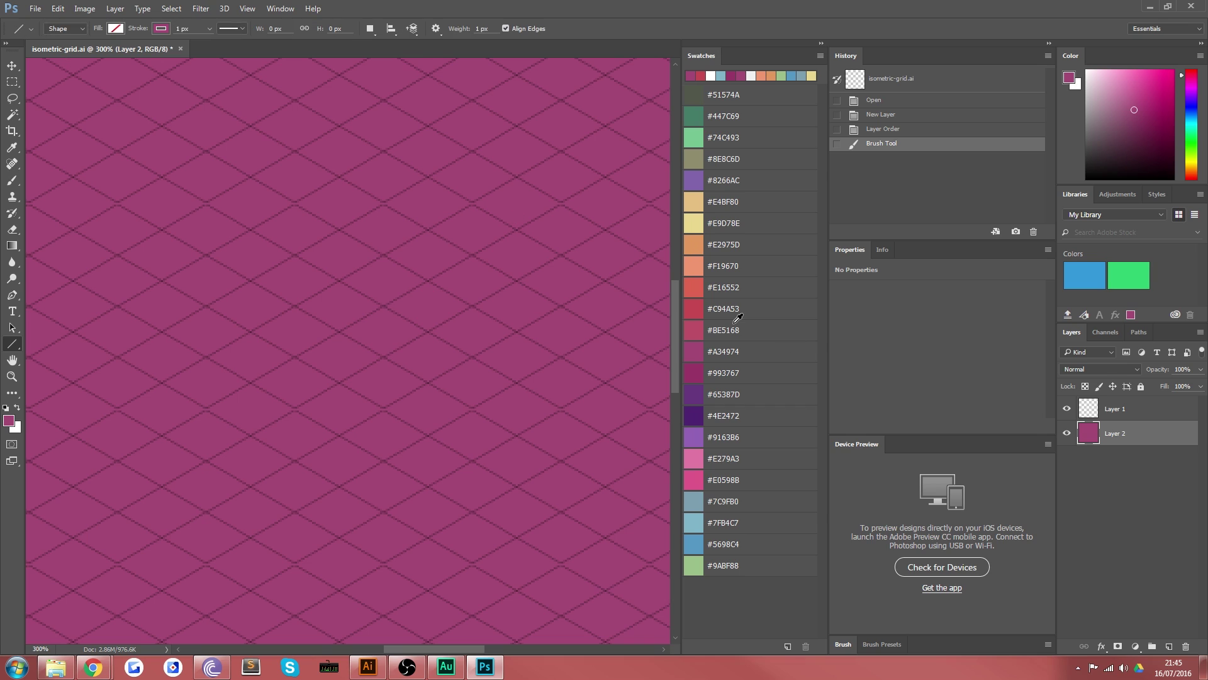
left_click(711, 209)
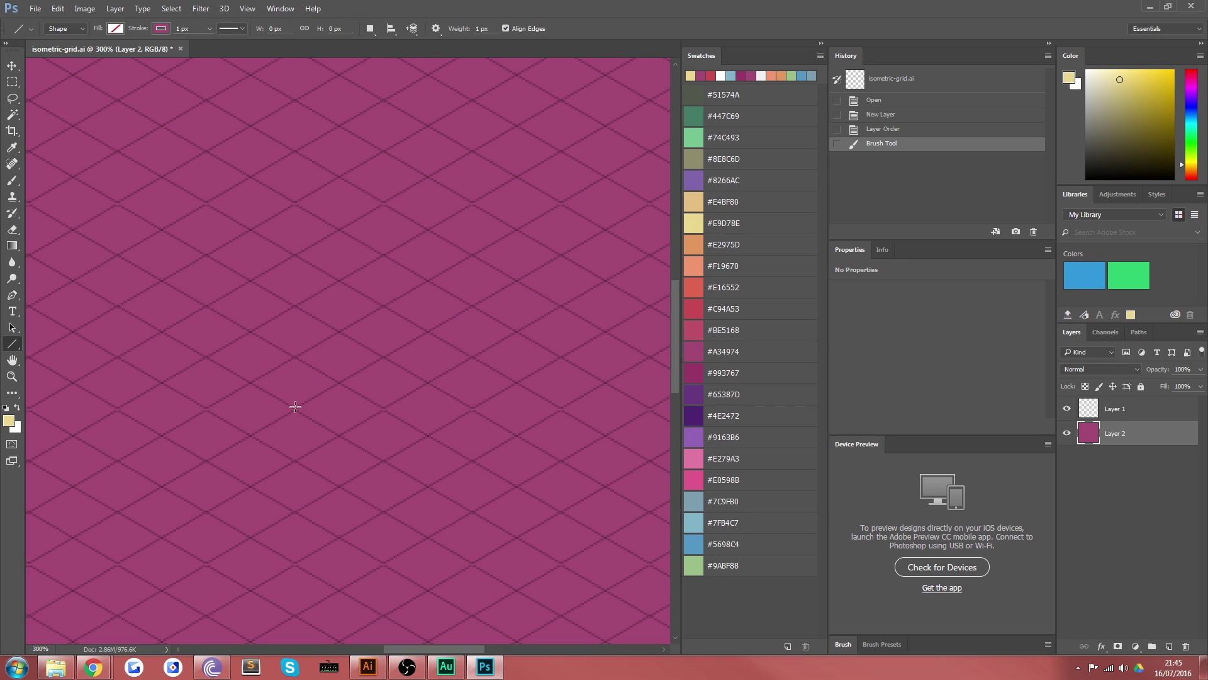
left_click_drag(296, 407, 295, 255)
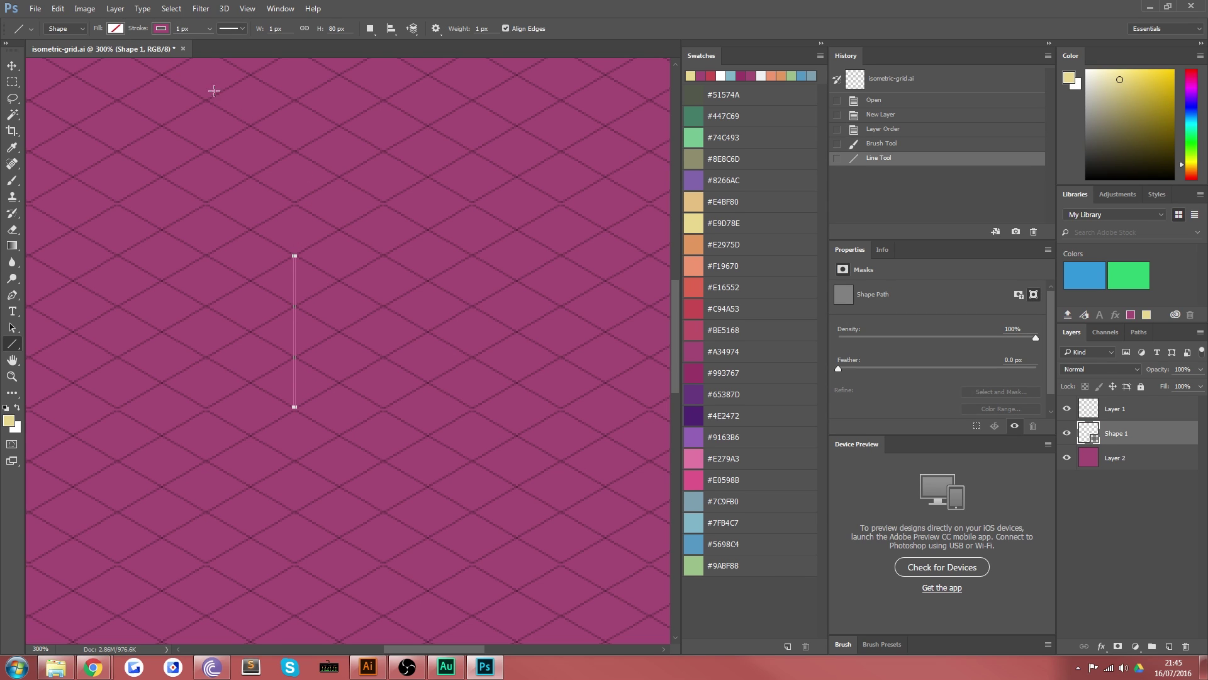
- Set the line's stroke colour to pale yellow in the options bar
left_click(18, 408)
left_click(18, 408)
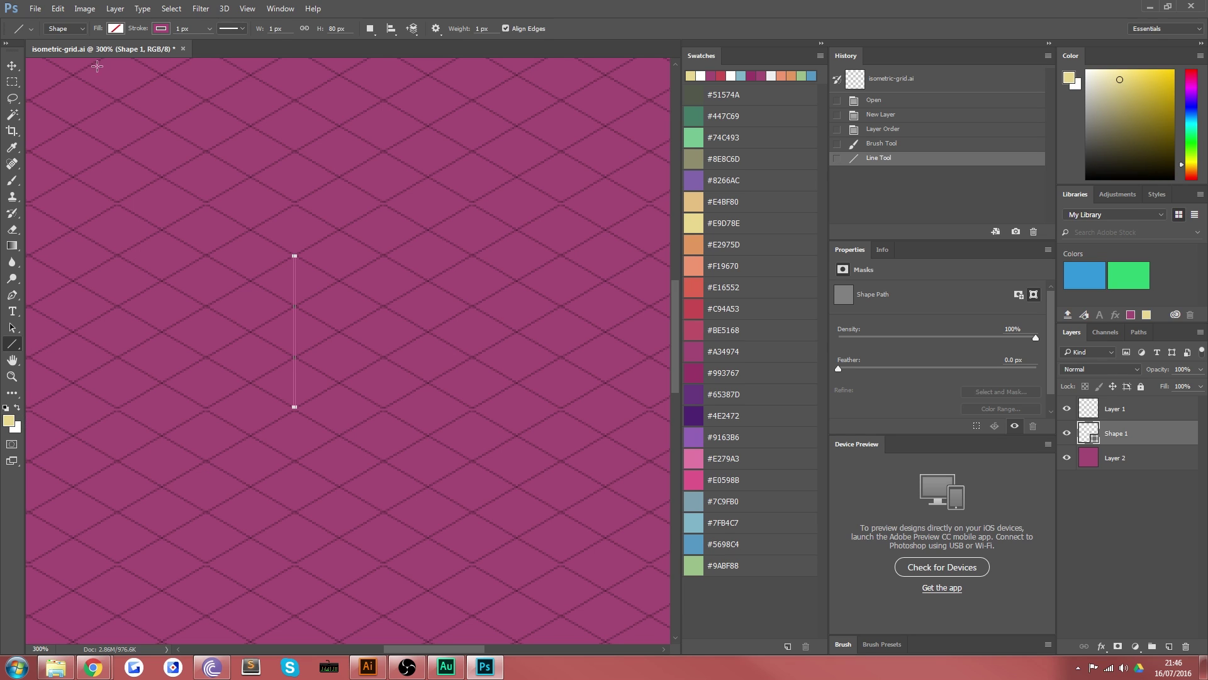
left_click(162, 29)
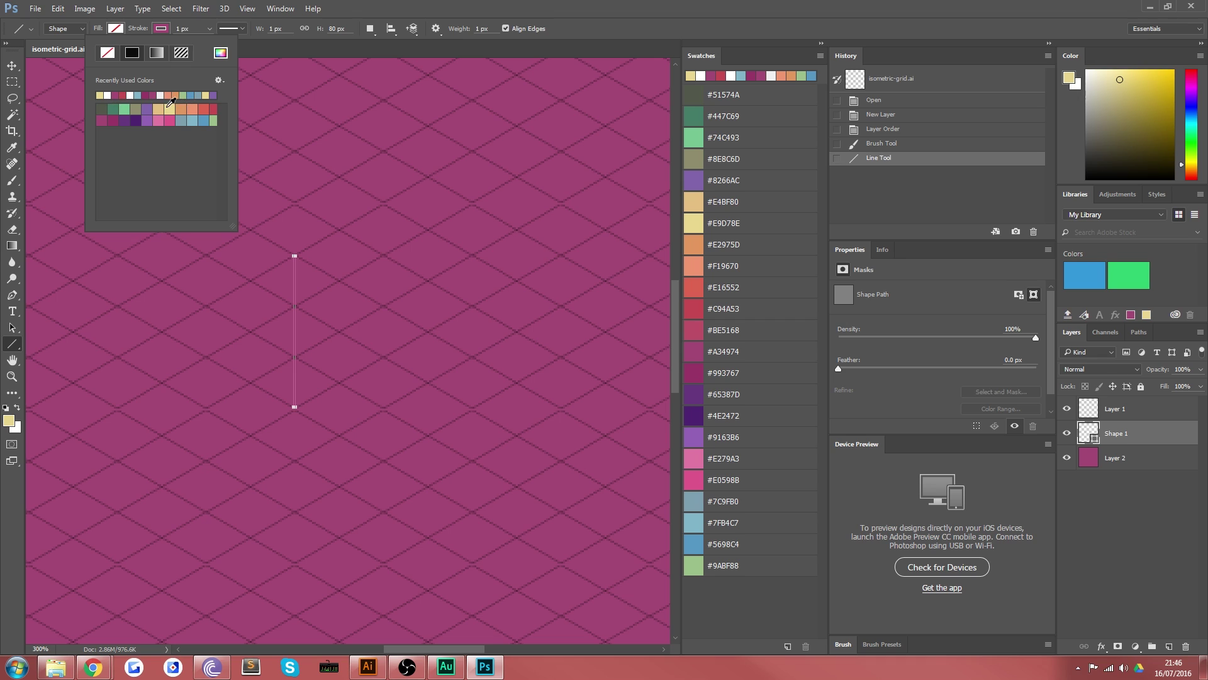
left_click(168, 107)
left_click(12, 65)
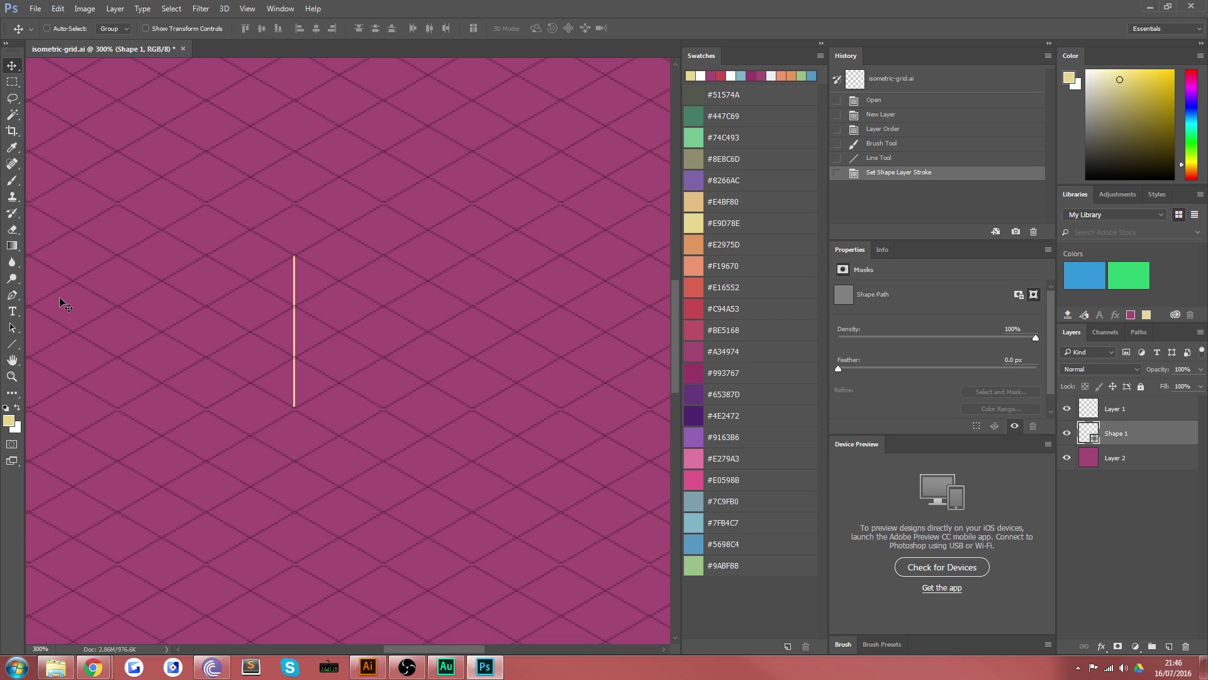
- Draw four cube edges along the grid, starting from the vertical line's bottom
left_click(14, 343)
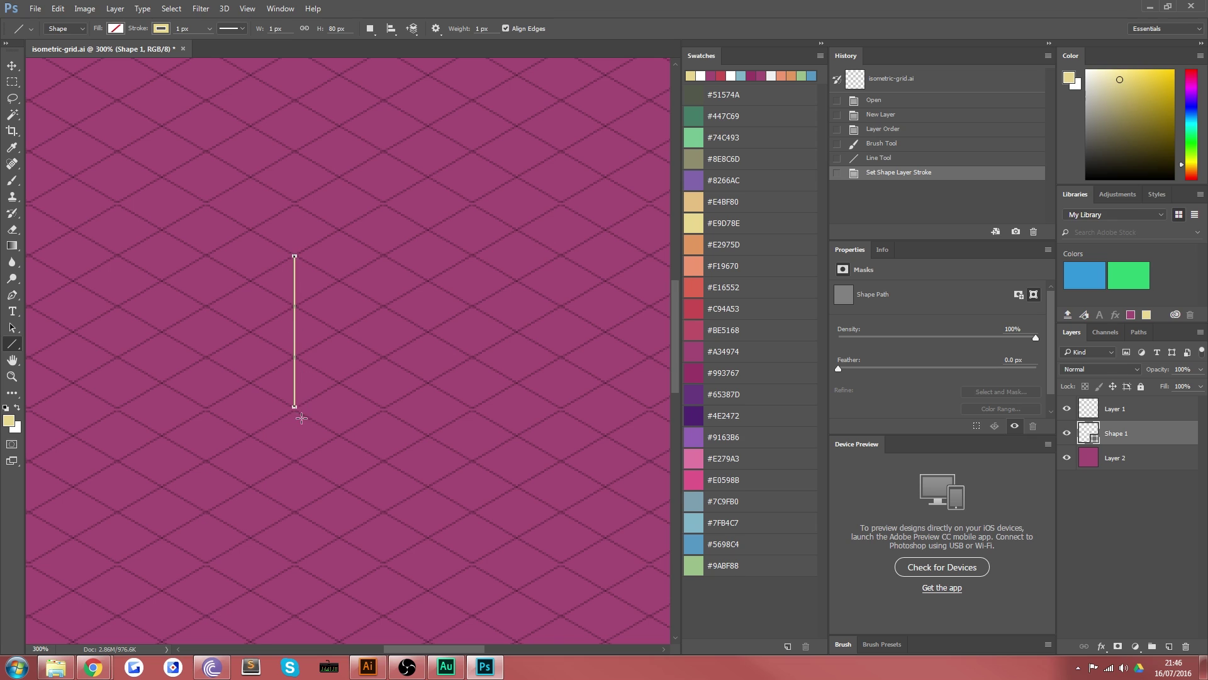
mouse_move(295, 408)
left_mouse_down()
mouse_move(340, 368)
mouse_move(428, 332)
left_mouse_up()
mouse_move(427, 332)
left_mouse_down()
mouse_move(442, 194)
mouse_move(427, 179)
left_mouse_up()
left_click_drag(427, 179, 293, 254)
mouse_move(294, 255)
left_mouse_down()
mouse_move(274, 228)
mouse_move(162, 179)
mouse_move(311, 74)
mouse_move(284, 101)
mouse_move(295, 100)
left_mouse_up()
- Draw the top, left vertical and bottom-left edges, finishing the cube outline
left_click_drag(295, 100, 429, 178)
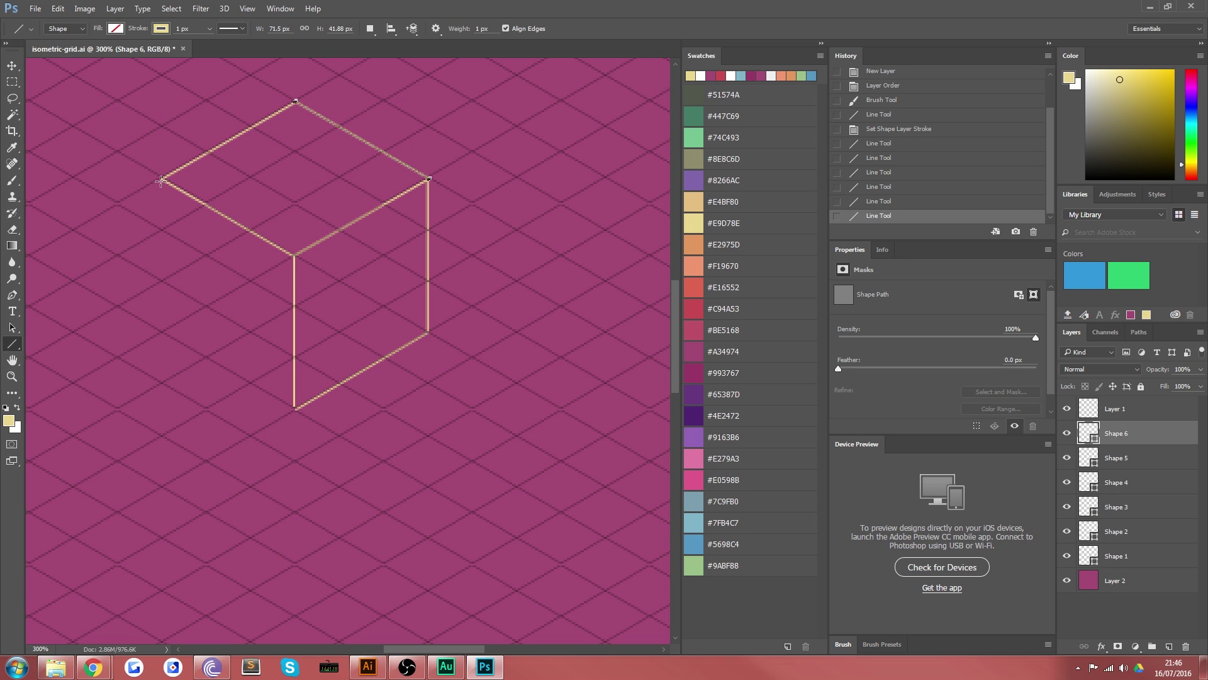
left_click_drag(162, 180, 161, 329)
left_click_drag(162, 330, 294, 407)
key("v")
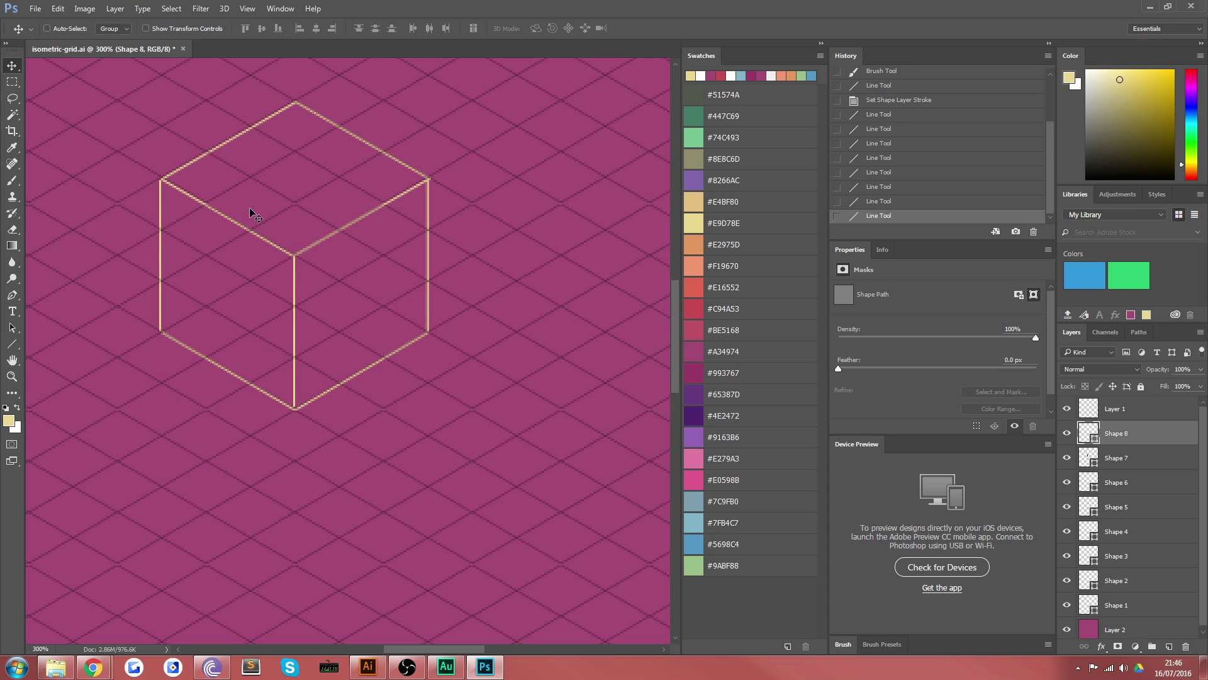
key("z")
left_click(426, 273, "alt")
left_click(343, 313, "alt")
left_click(343, 312, "alt")
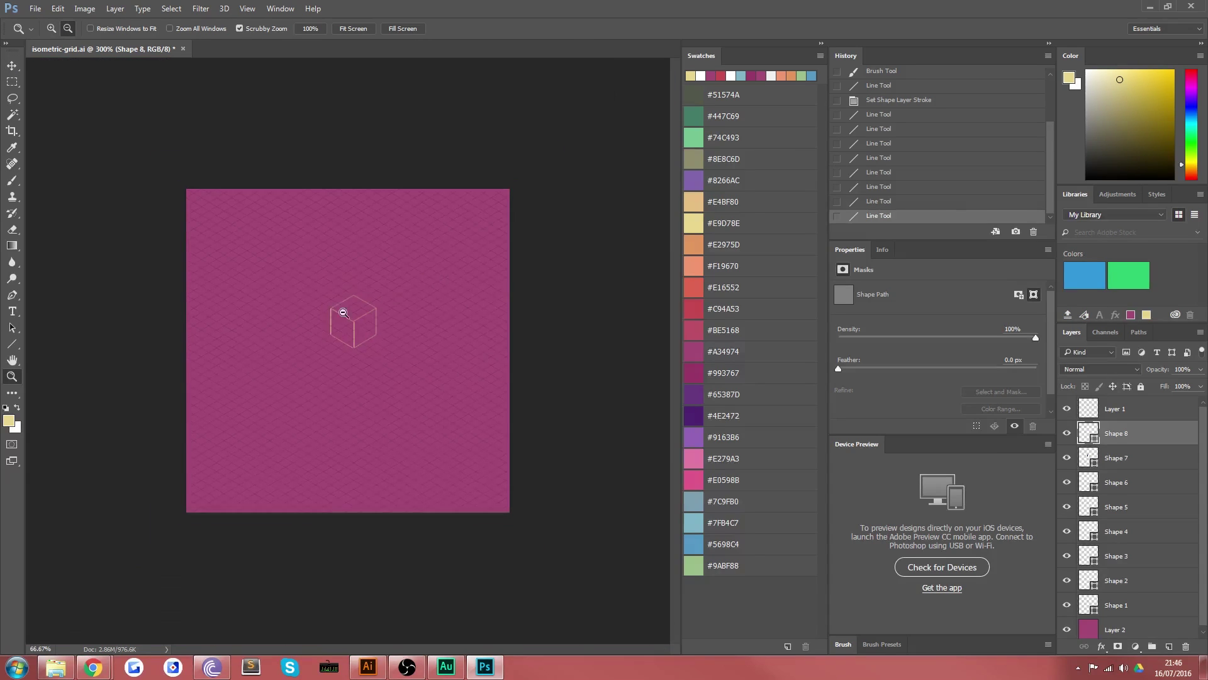
left_click(343, 313, "alt")
left_click(12, 64)
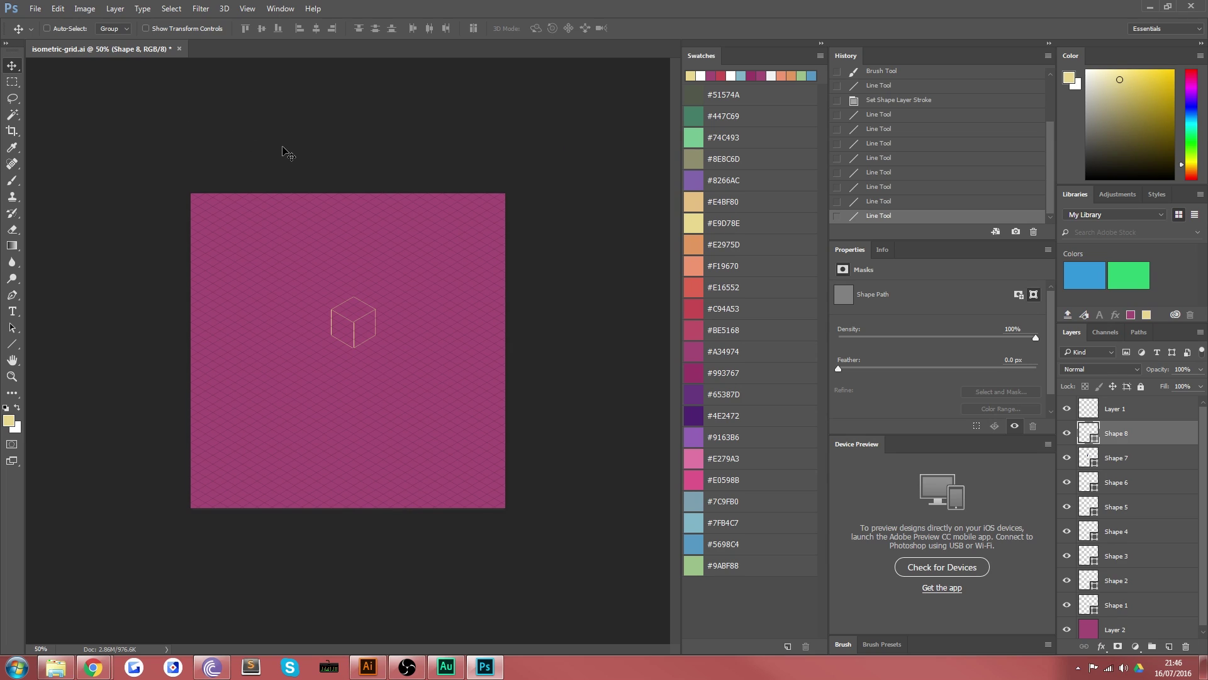